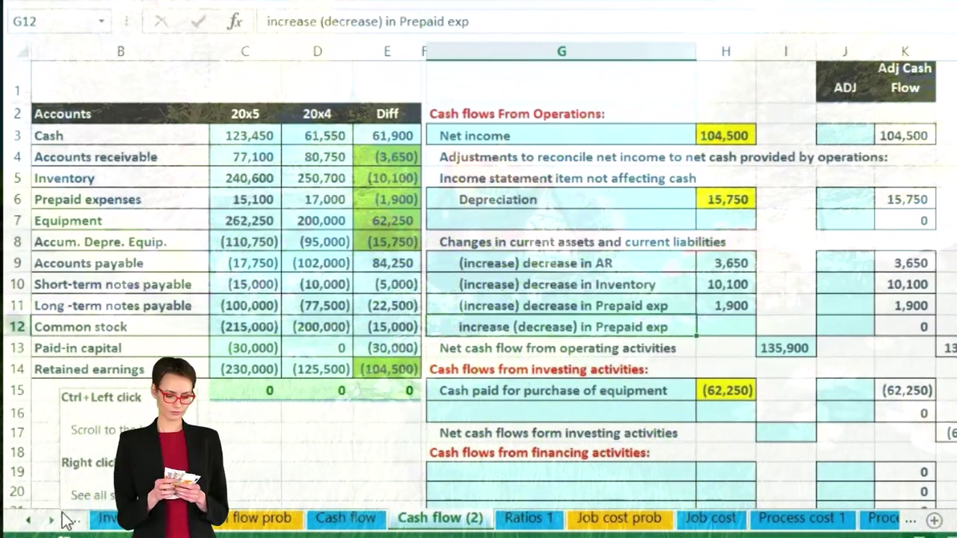
Step: Enter the negated accounts payable difference, -E9, in H12 and check the net operating cash flow formula in I13
{"action": "left_click", "coordinate": [718, 142]}
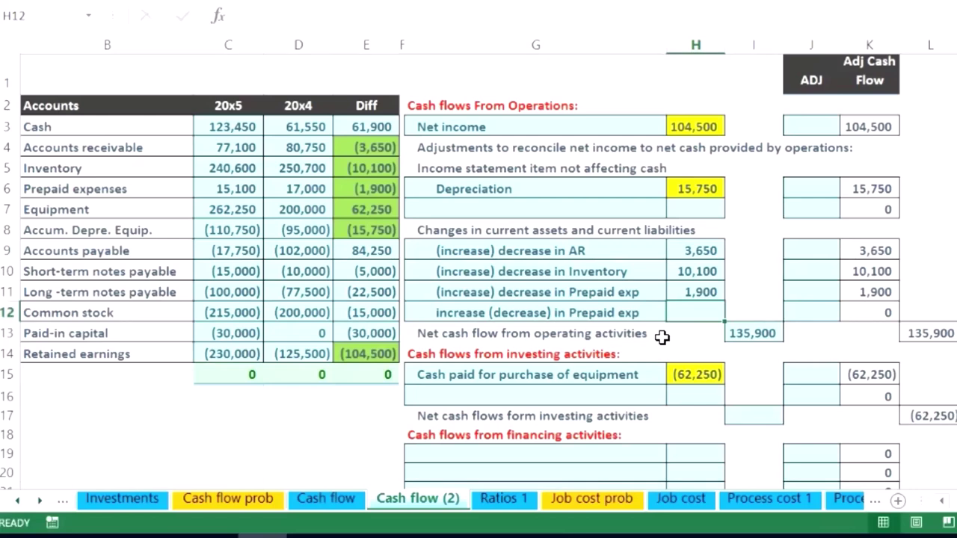
{"action": "left_click", "coordinate": [461, 297]}
{"action": "left_click", "coordinate": [470, 316]}
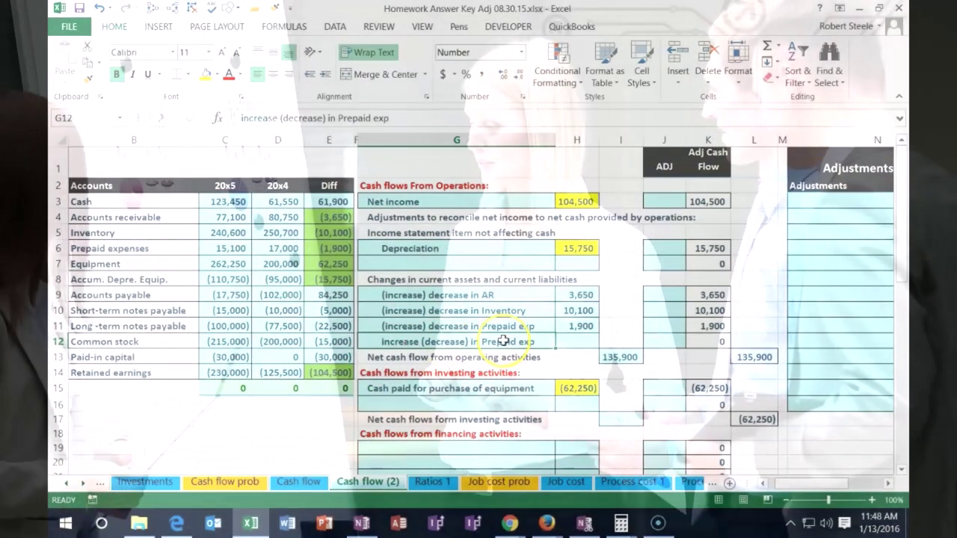
{"action": "key", "text": "Right"}
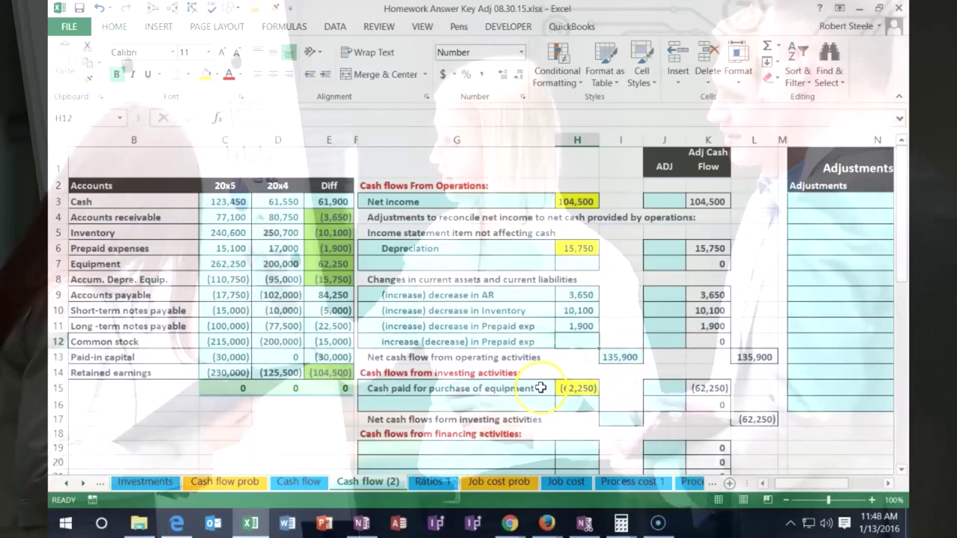
{"action": "type", "text": "-"}
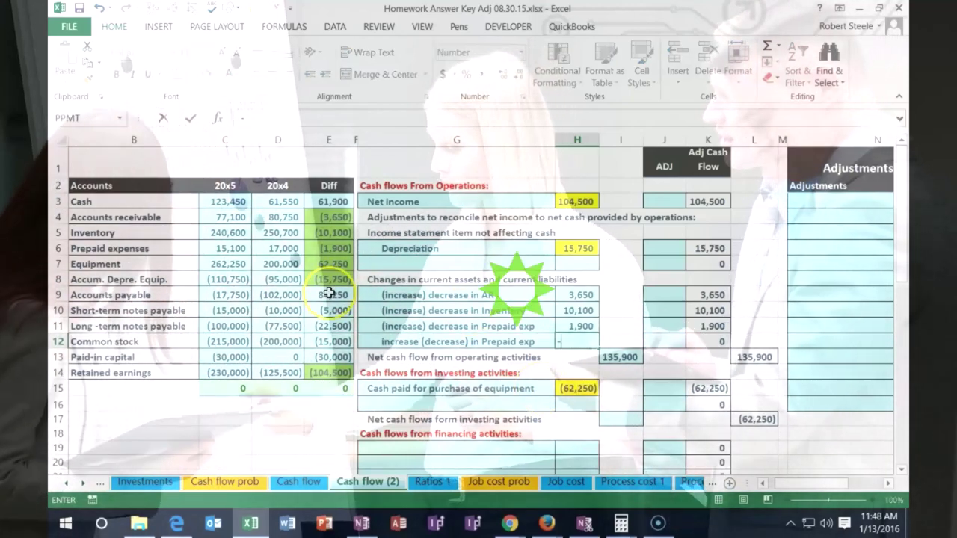
{"action": "left_click", "coordinate": [329, 295]}
{"action": "key", "text": "Return"}
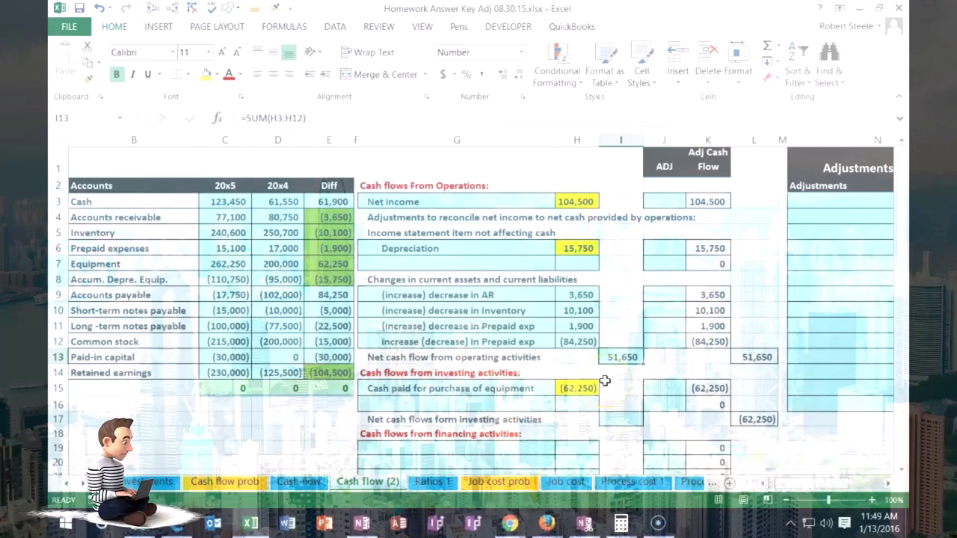
{"action": "double_click", "coordinate": [617, 362]}
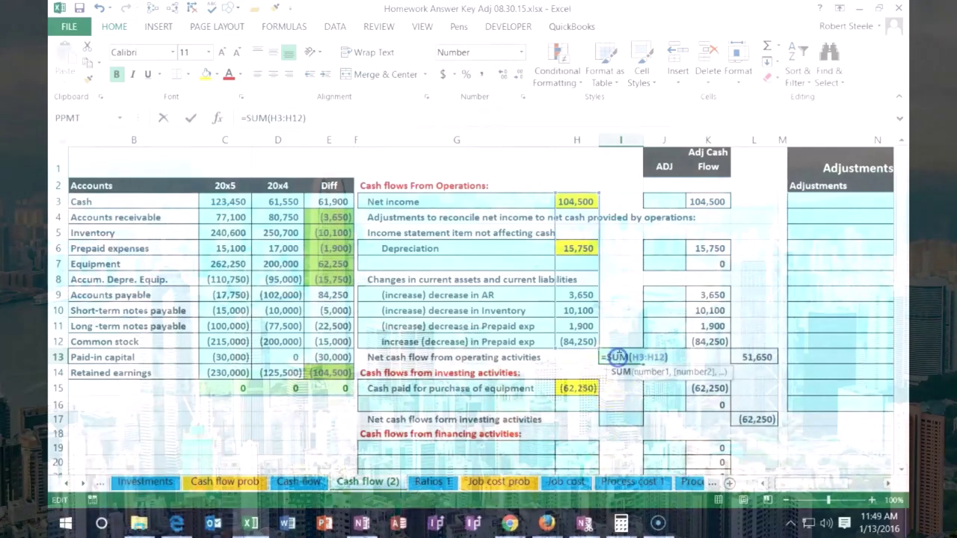
{"action": "key", "text": "Return"}
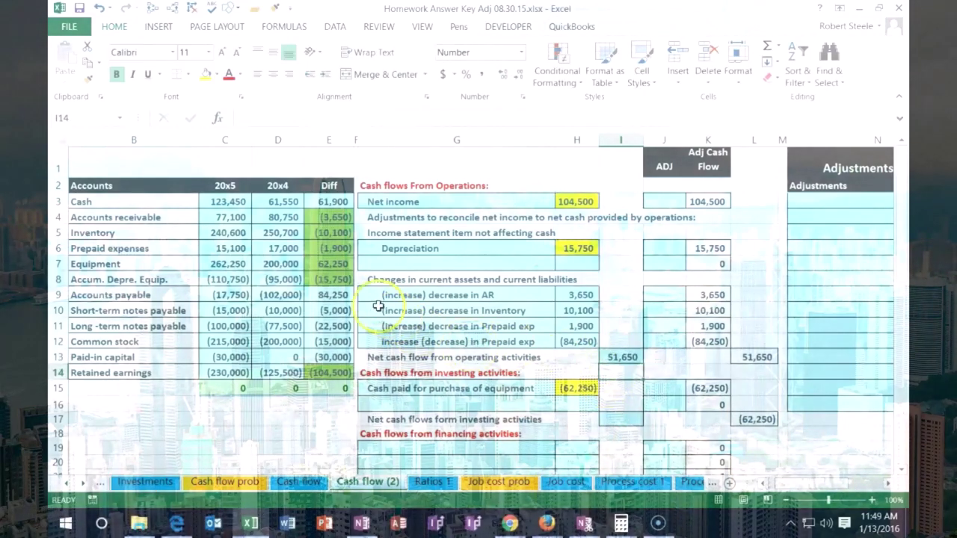
Step: Fill the accounts payable difference in E9 with green to mark it as used
{"action": "left_click", "coordinate": [340, 293]}
{"action": "right_click", "coordinate": [340, 293]}
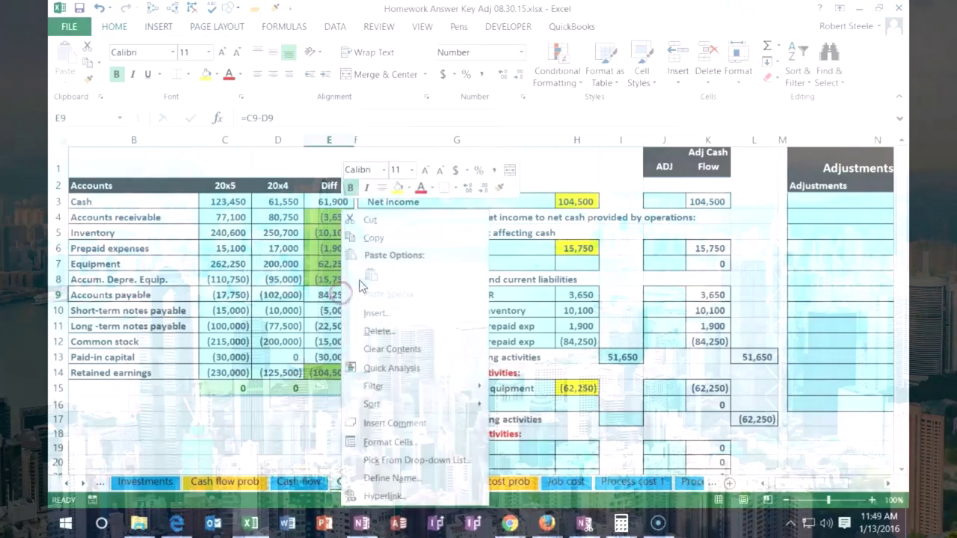
{"action": "left_click", "coordinate": [408, 188]}
{"action": "left_click", "coordinate": [444, 300]}
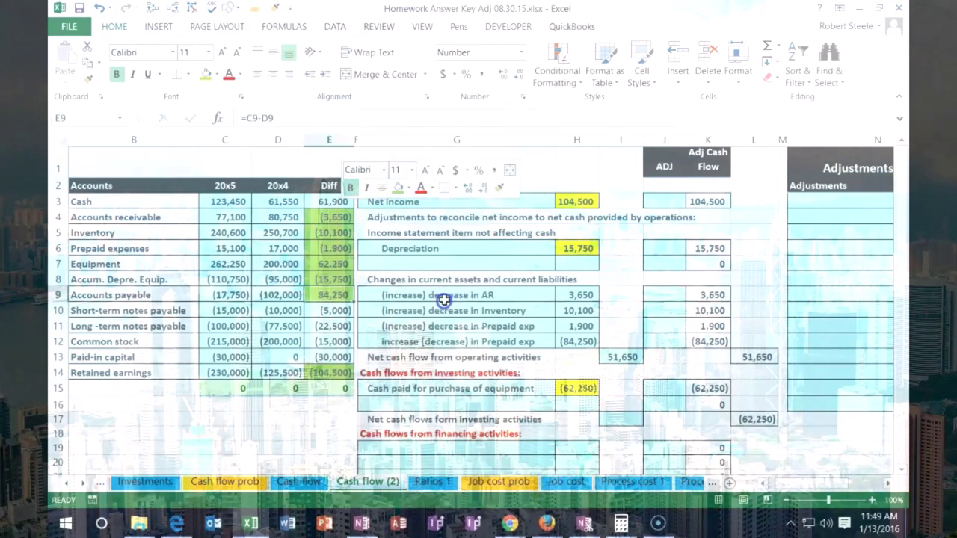
Step: Compare the short-term notes payable account with the operations, investing and financing section headings of the cash flow statement
{"action": "left_click", "coordinate": [133, 310]}
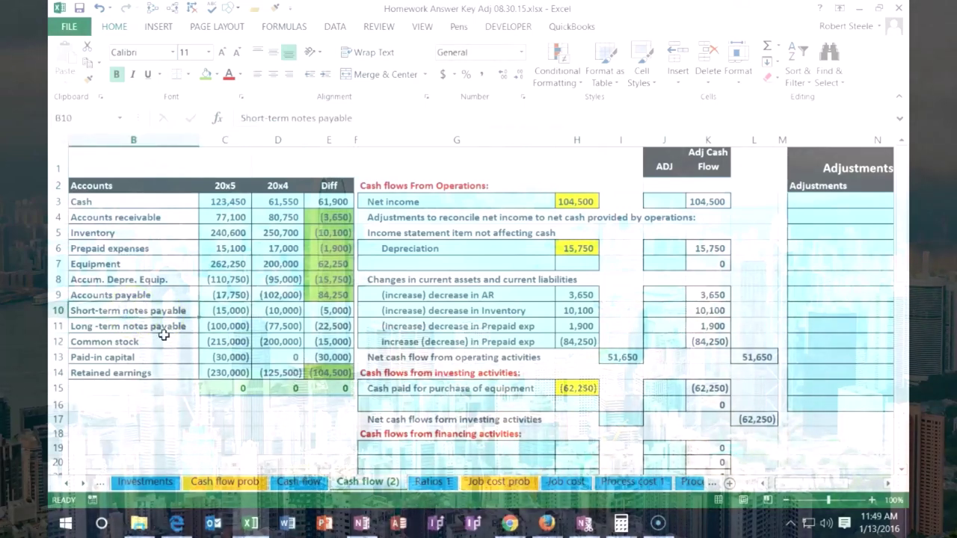
{"action": "left_click", "coordinate": [338, 266]}
{"action": "left_click", "coordinate": [418, 188]}
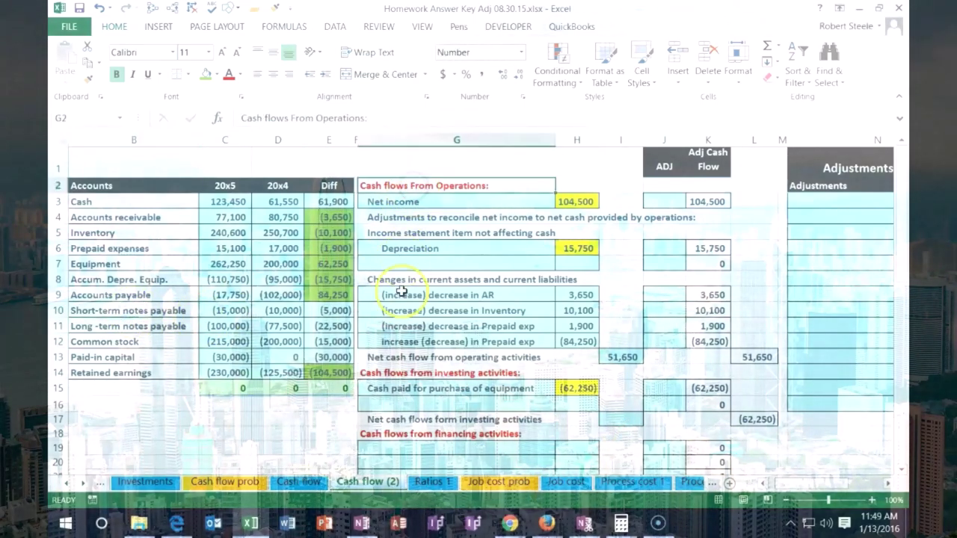
{"action": "left_click", "coordinate": [403, 438]}
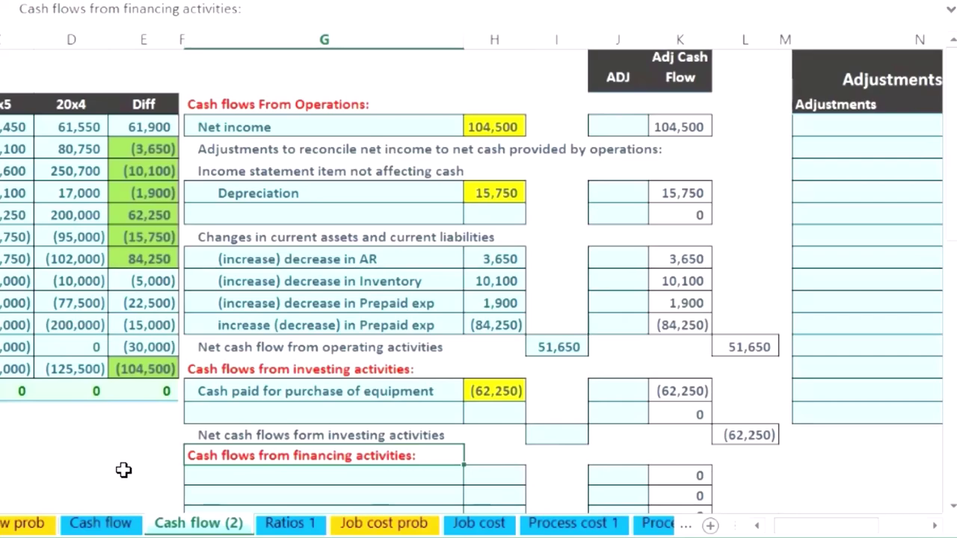
{"action": "left_click", "coordinate": [290, 105]}
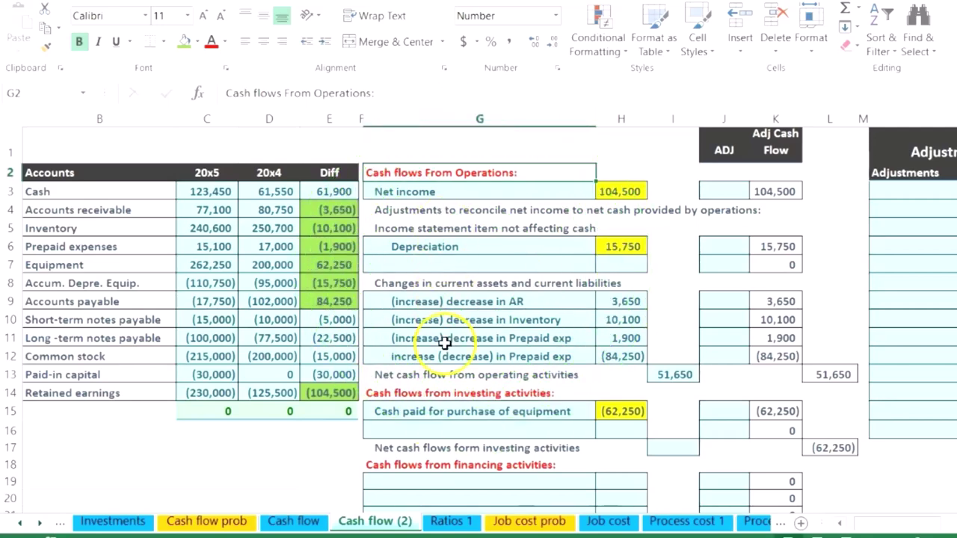
{"action": "left_click", "coordinate": [445, 391]}
{"action": "left_click", "coordinate": [430, 463]}
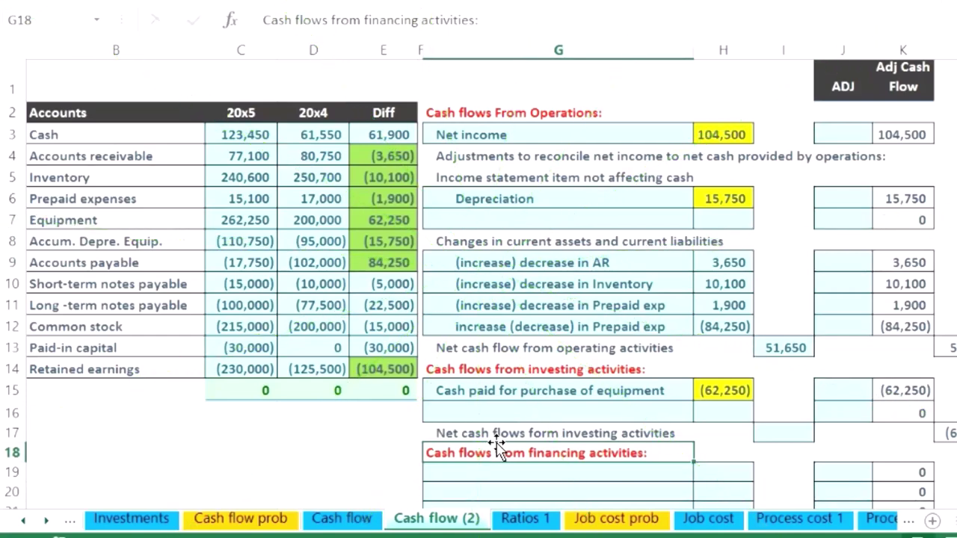
Step: Add the line "Cash borrowed on short-term note" in row 19 under financing activities, with -E10 as its amount in H19
{"action": "scroll", "coordinate": [497, 445], "scroll_direction": "down", "scroll_amount": 1}
{"action": "left_click", "coordinate": [493, 395]}
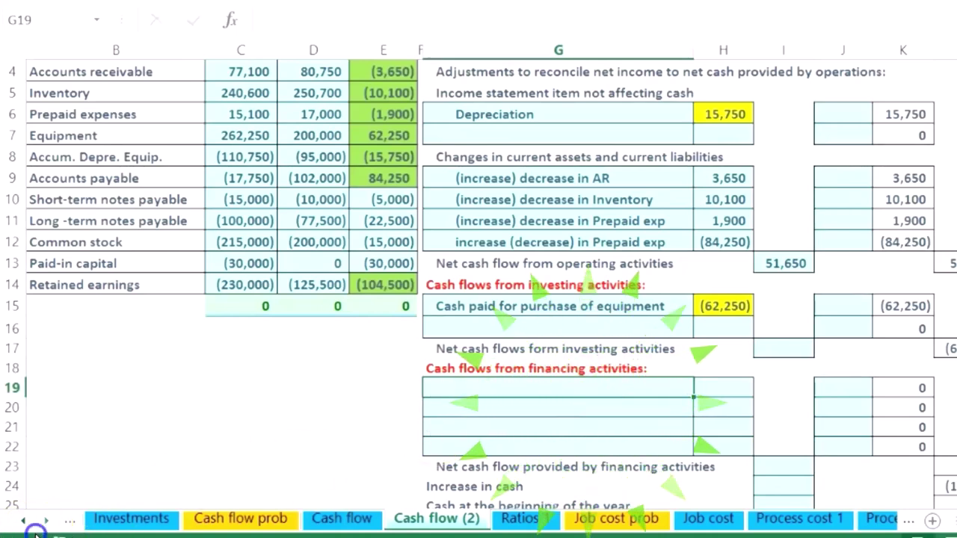
{"action": "type", "text": "Cash borrowed on short-term note"}
{"action": "key", "text": "Tab"}
{"action": "left_click", "coordinate": [447, 387]}
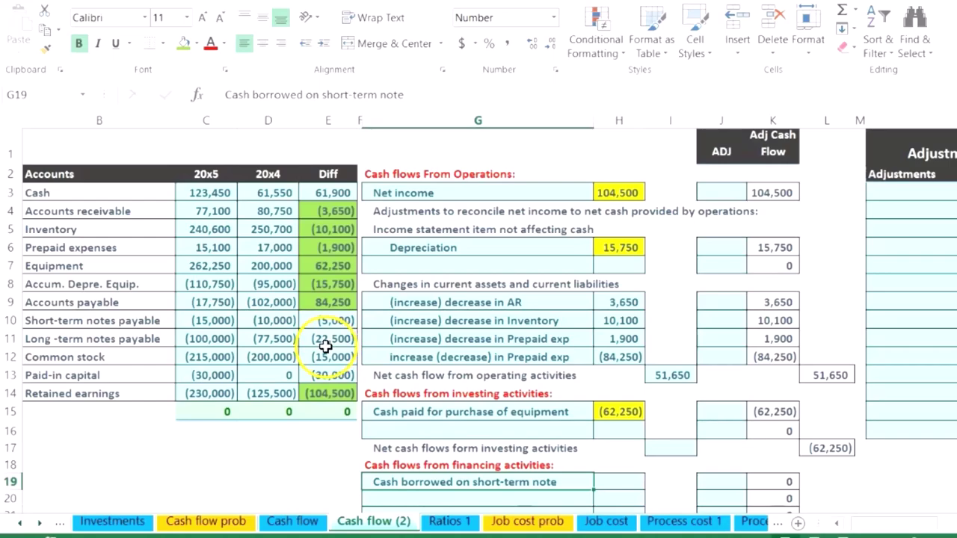
{"action": "left_click", "coordinate": [630, 488]}
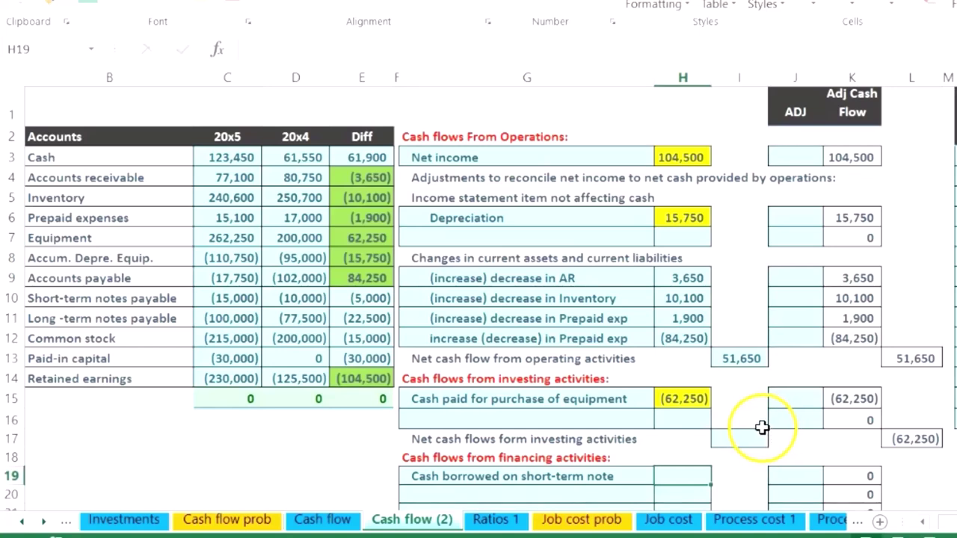
{"action": "type", "text": "-"}
{"action": "left_click", "coordinate": [374, 298]}
{"action": "key", "text": "Return"}
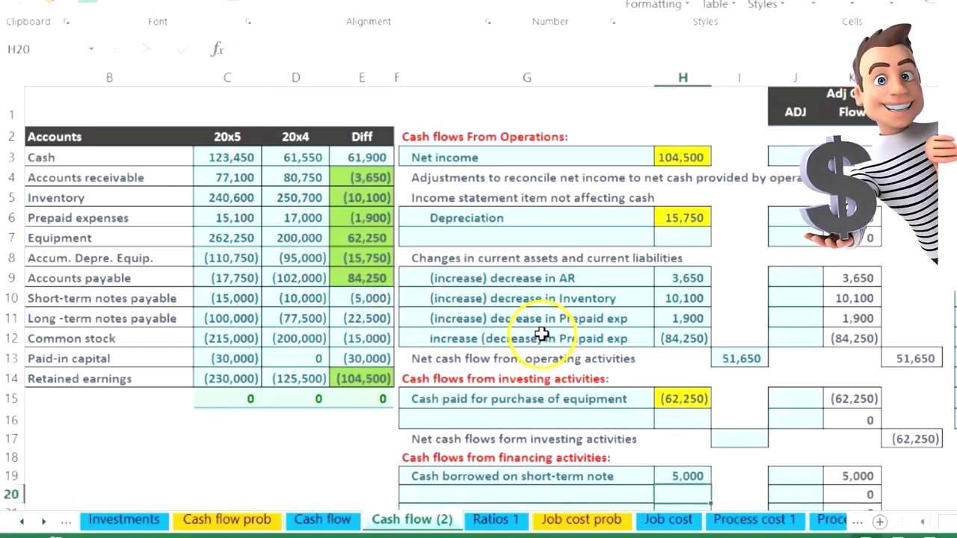
Step: Fill the short-term notes payable difference in E10 with green
{"action": "left_click", "coordinate": [367, 298]}
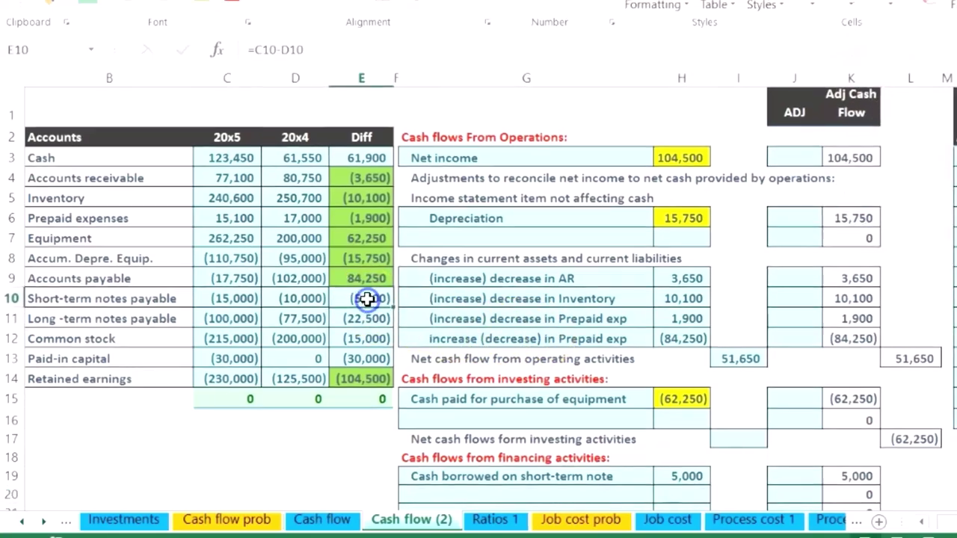
{"action": "right_click", "coordinate": [377, 298]}
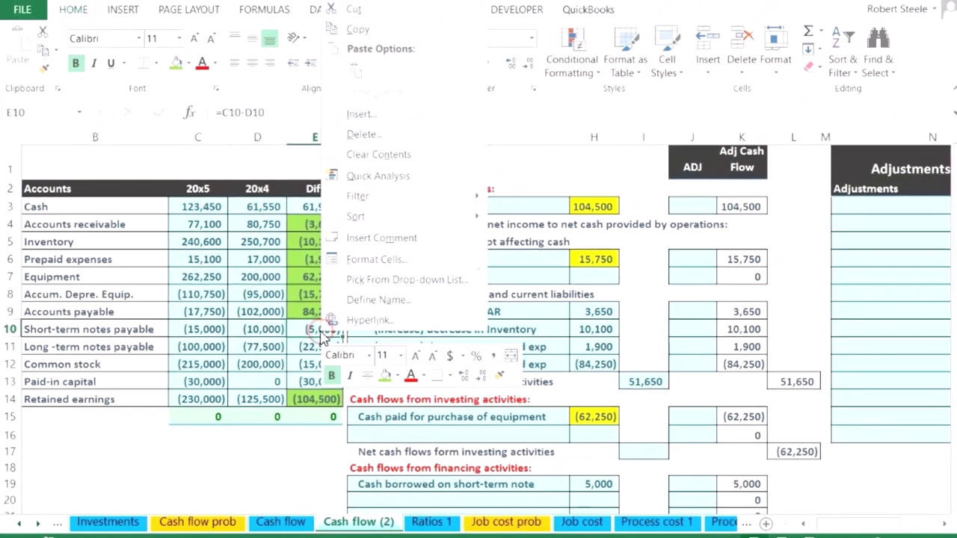
{"action": "left_click", "coordinate": [384, 379]}
Step: Add a row 20 financing line labelled "Cash borrowed on short-term note" for the long-term notes payable change, with -E11 in H20
{"action": "left_click", "coordinate": [128, 347]}
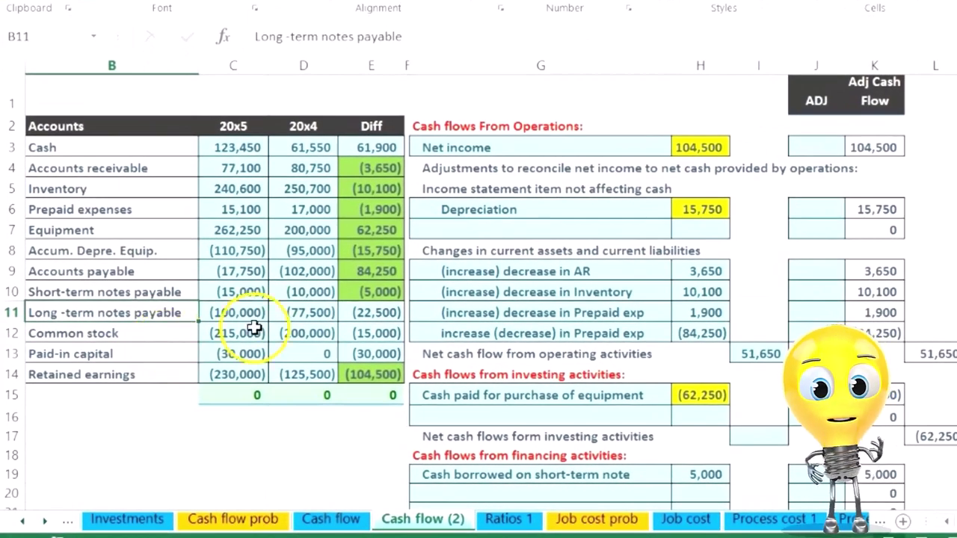
{"action": "left_click", "coordinate": [252, 319]}
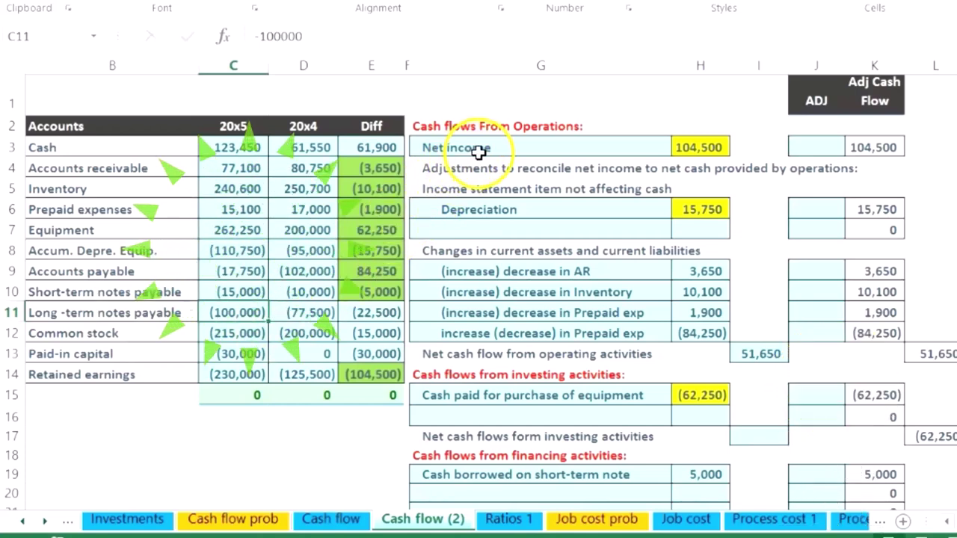
{"action": "left_click", "coordinate": [477, 490]}
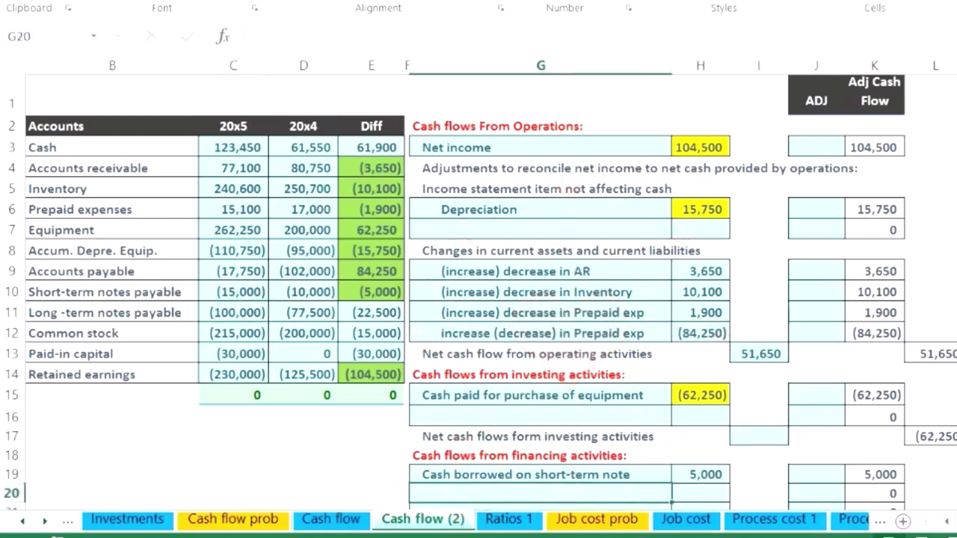
{"action": "type", "text": "Cash borrowed on short-term note"}
{"action": "key", "text": "Tab"}
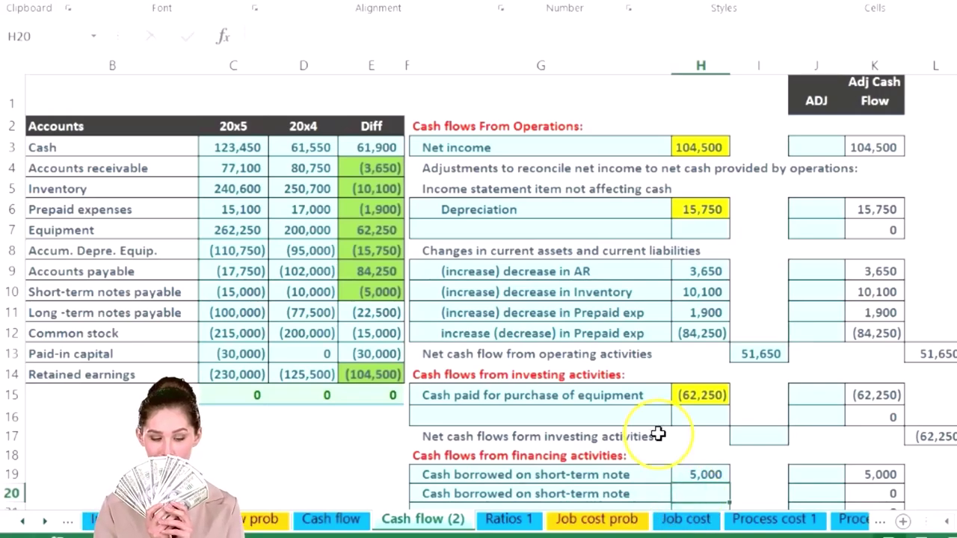
{"action": "type", "text": "-"}
{"action": "left_click", "coordinate": [384, 311]}
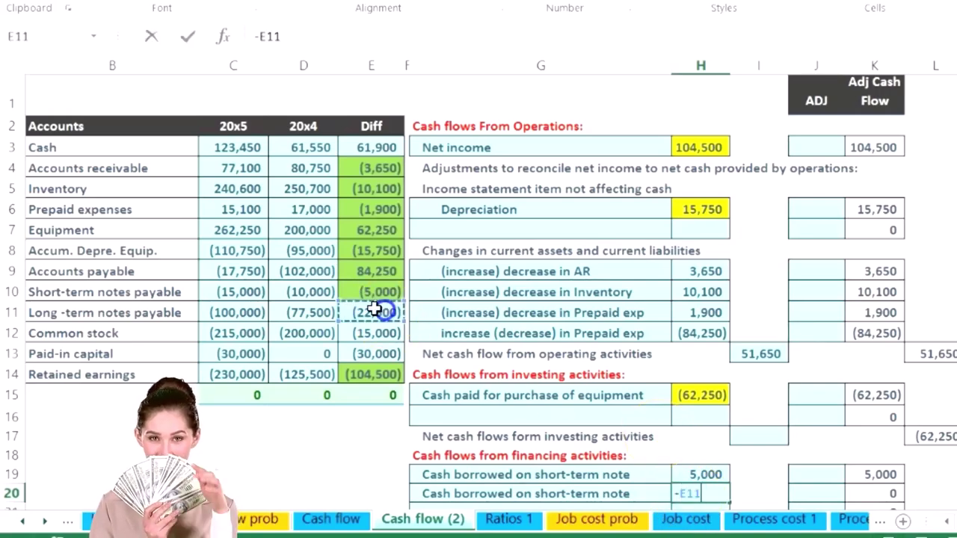
{"action": "key", "text": "Return"}
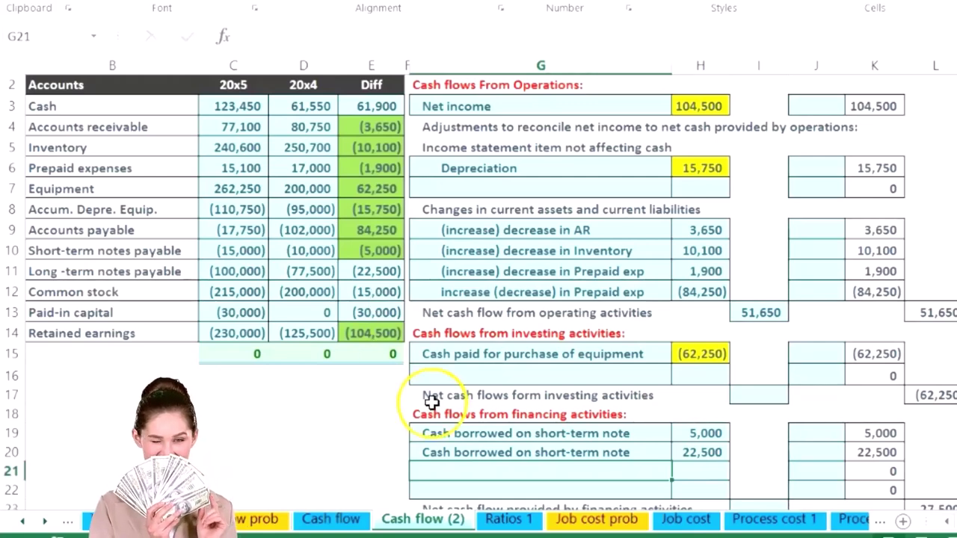
Step: Highlight the second borrowing line, G20:H20, with a yellow fill
{"action": "left_click_drag", "start_coordinate": [442, 452], "coordinate": [687, 446]}
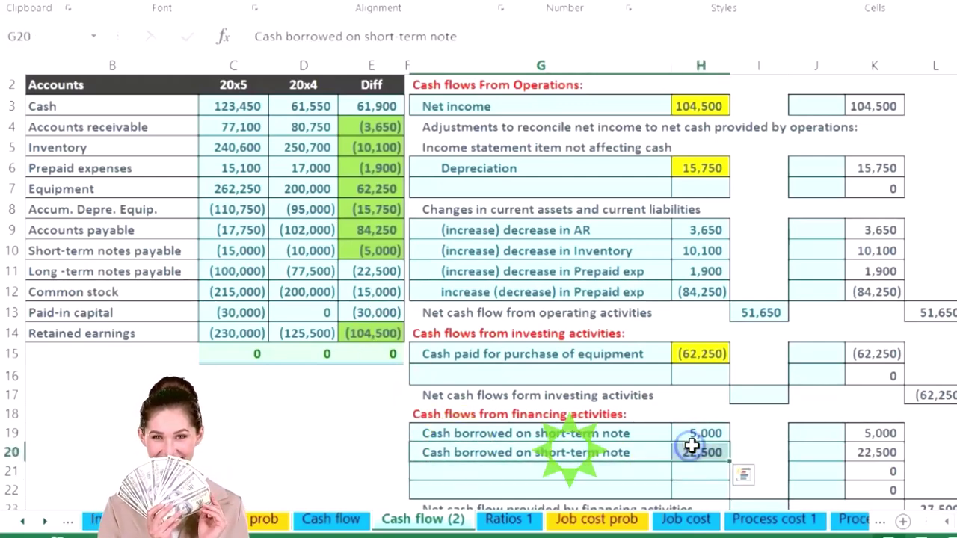
{"action": "right_click", "coordinate": [688, 447]}
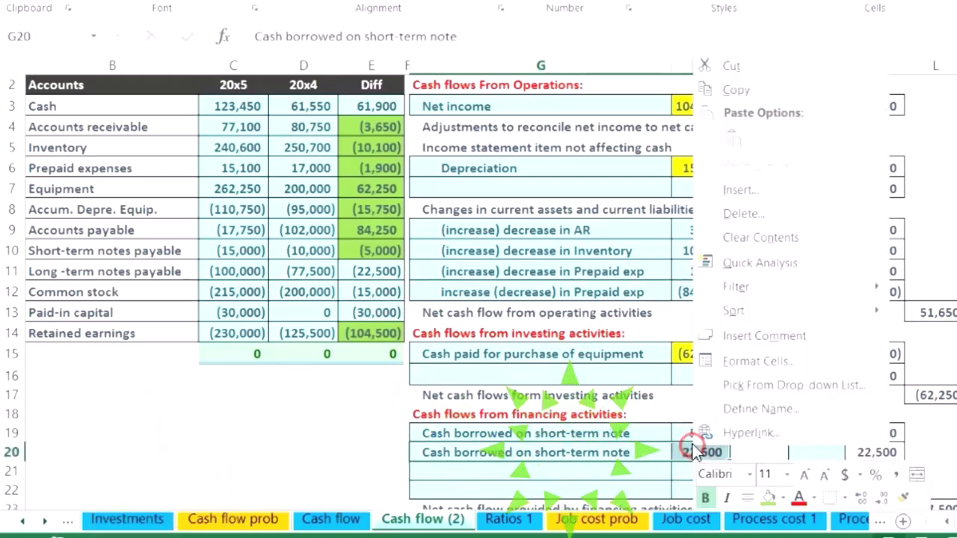
{"action": "left_click", "coordinate": [782, 497]}
{"action": "left_click", "coordinate": [815, 393]}
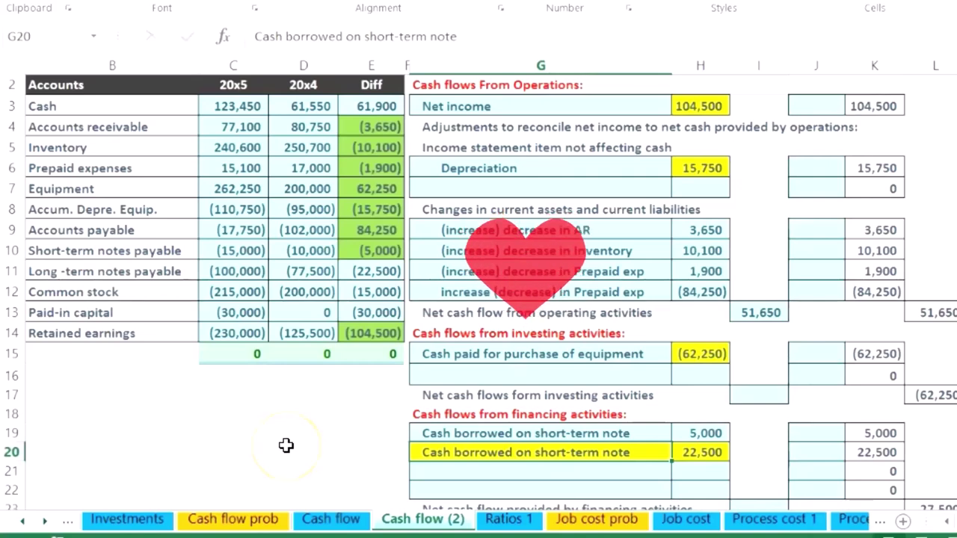
Step: Fill the long-term notes payable difference in E11 with green
{"action": "right_click", "coordinate": [376, 271]}
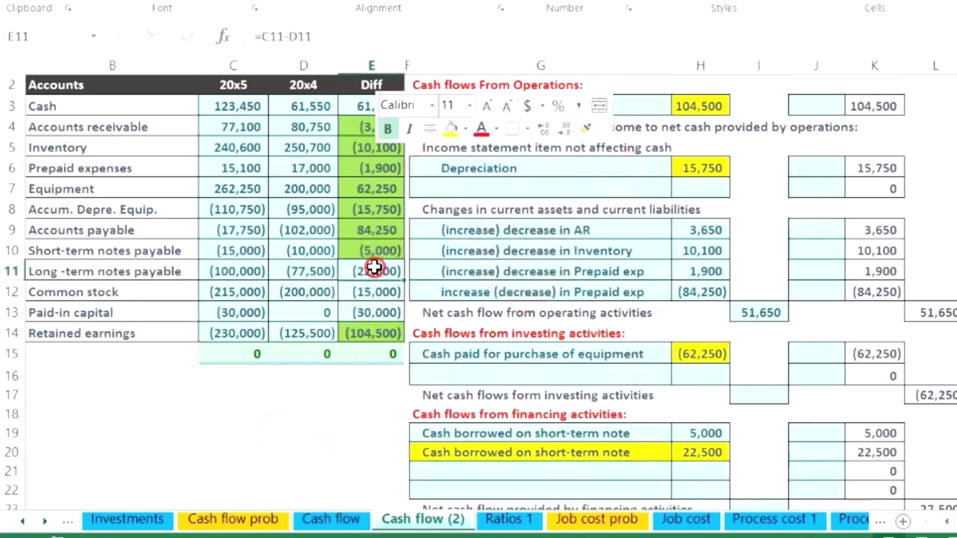
{"action": "left_click", "coordinate": [464, 129]}
{"action": "left_click", "coordinate": [512, 279]}
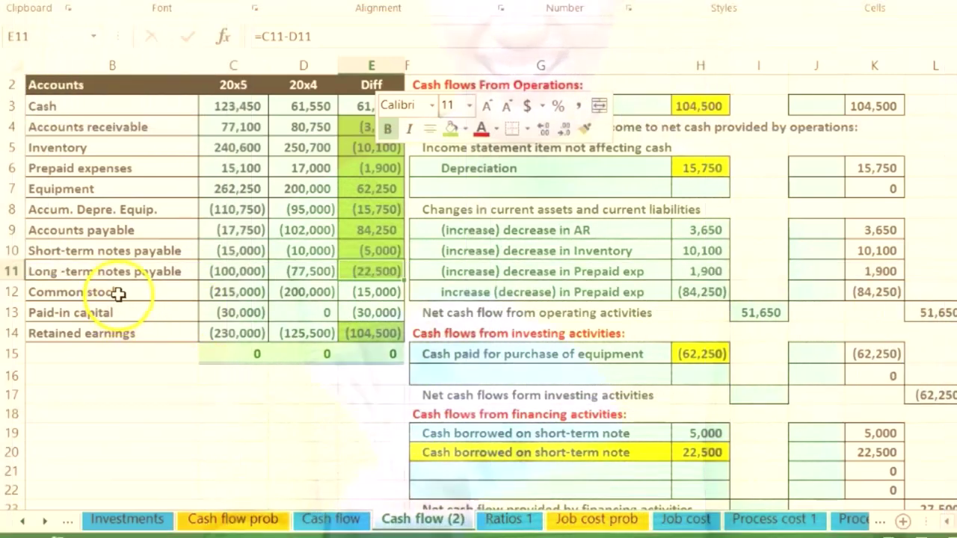
Step: Label the financing line in G21 "Cash received from issuing common stock" for the common stock change
{"action": "left_click", "coordinate": [116, 293]}
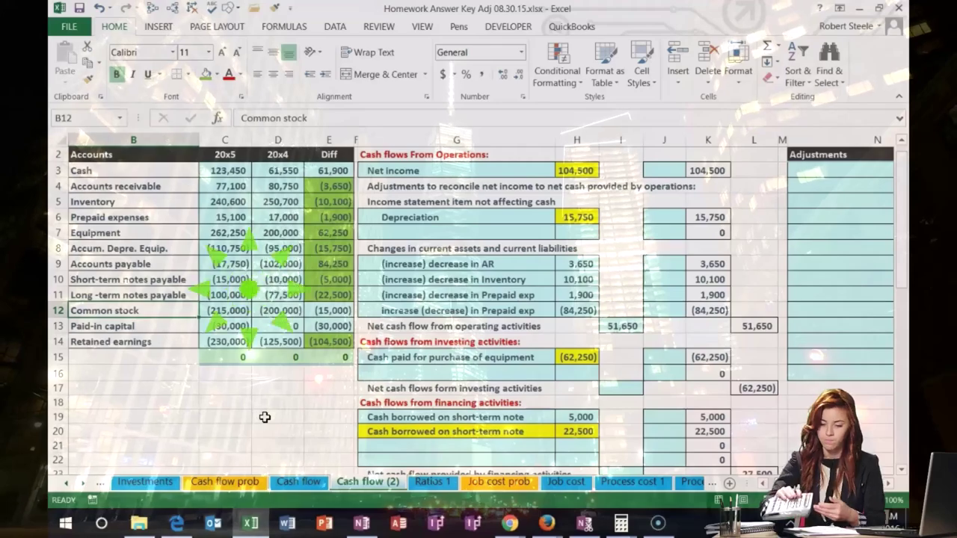
{"action": "left_click", "coordinate": [381, 346]}
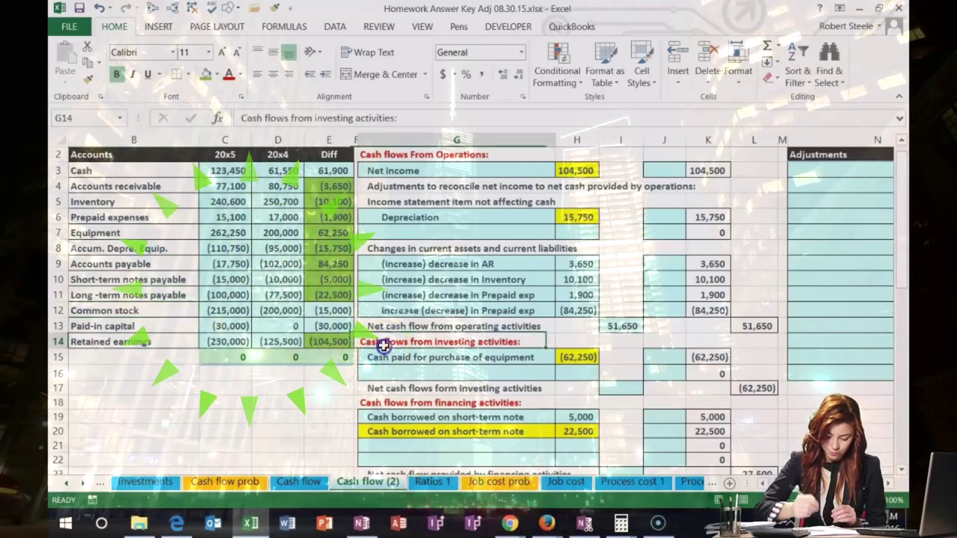
{"action": "left_click", "coordinate": [383, 403]}
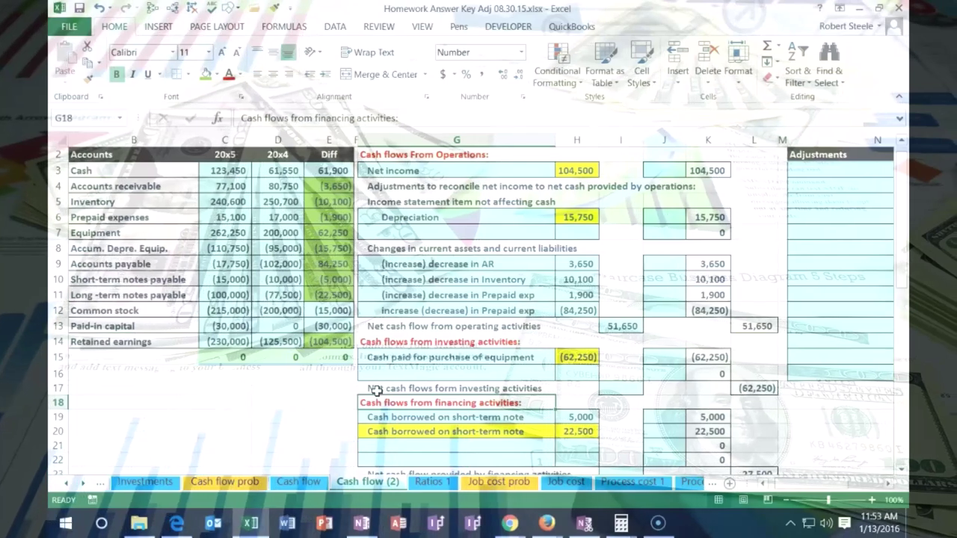
{"action": "key", "text": "Down"}
{"action": "key", "text": "Down"}
{"action": "key", "text": "Down"}
{"action": "type", "text": "Cash received from issuing common stock"}
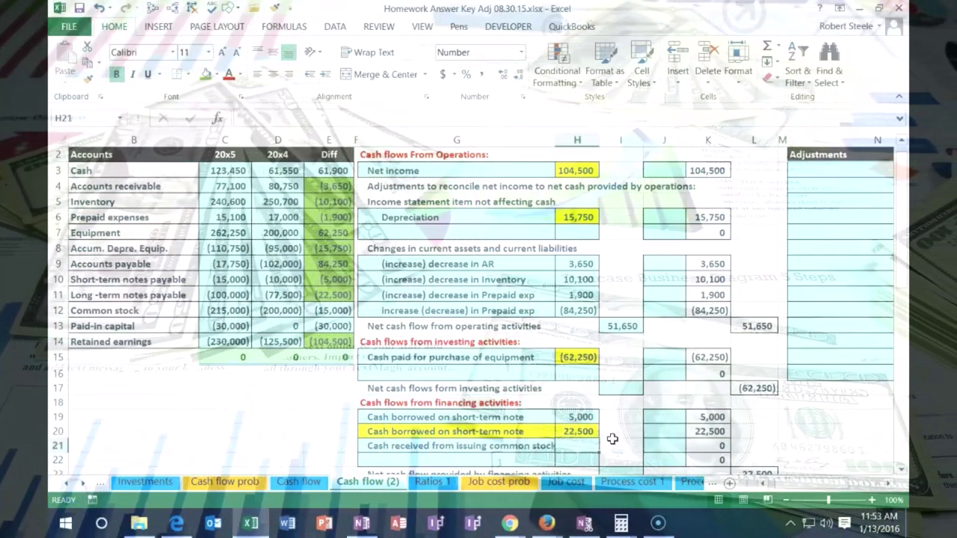
Step: Enter the negated common stock difference, -E12, in H21 and fill the E12 difference with green
{"action": "key", "text": "Tab"}
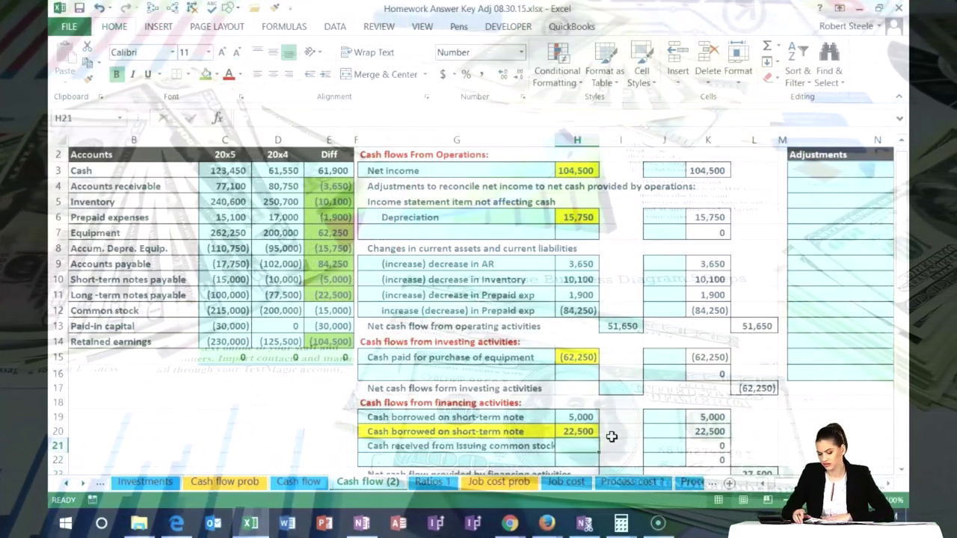
{"action": "type", "text": "-"}
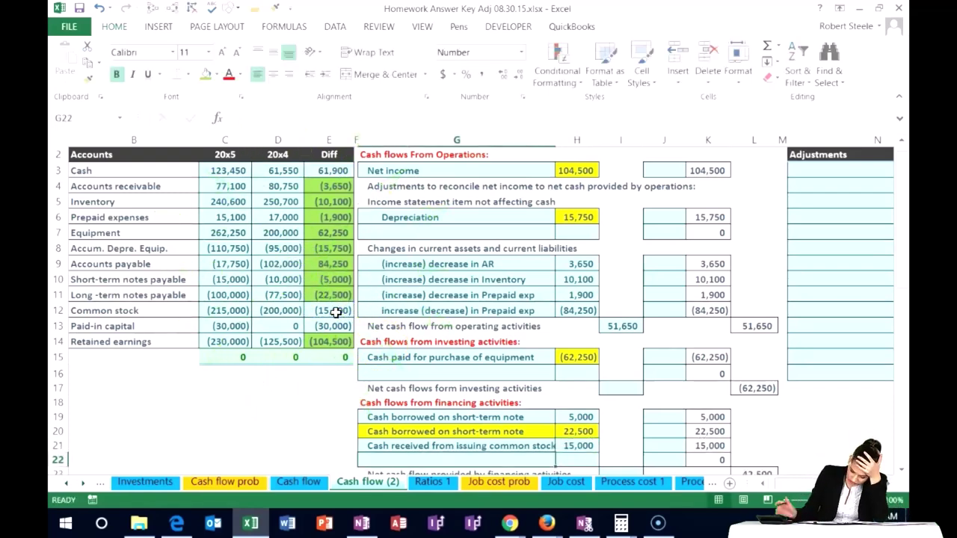
{"action": "right_click", "coordinate": [333, 311]}
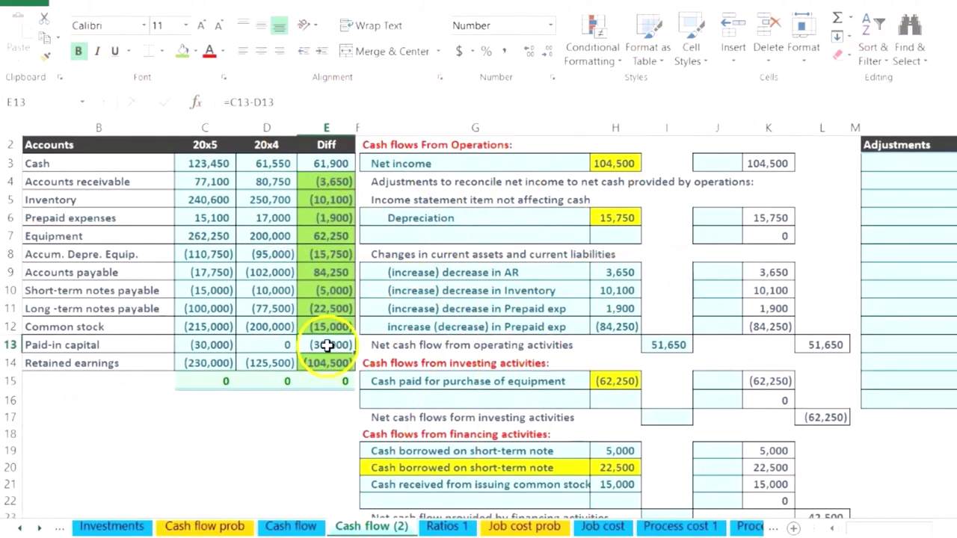
Step: Extend the stock issuance formula in H21 to =-E12-E13 so it includes the paid-in capital difference
{"action": "left_click", "coordinate": [224, 326]}
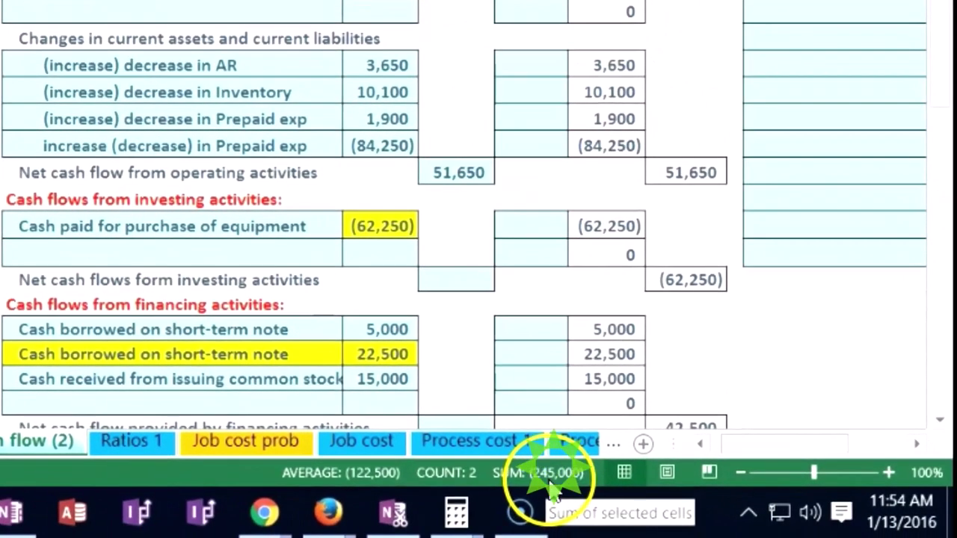
{"action": "left_click", "coordinate": [379, 381]}
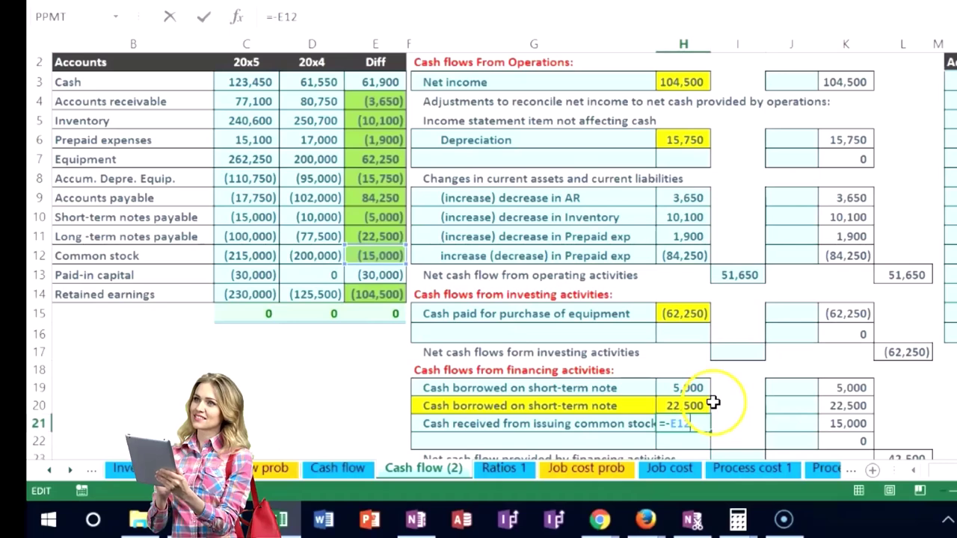
{"action": "type", "text": "-"}
{"action": "left_click", "coordinate": [370, 275]}
{"action": "key", "text": "Return"}
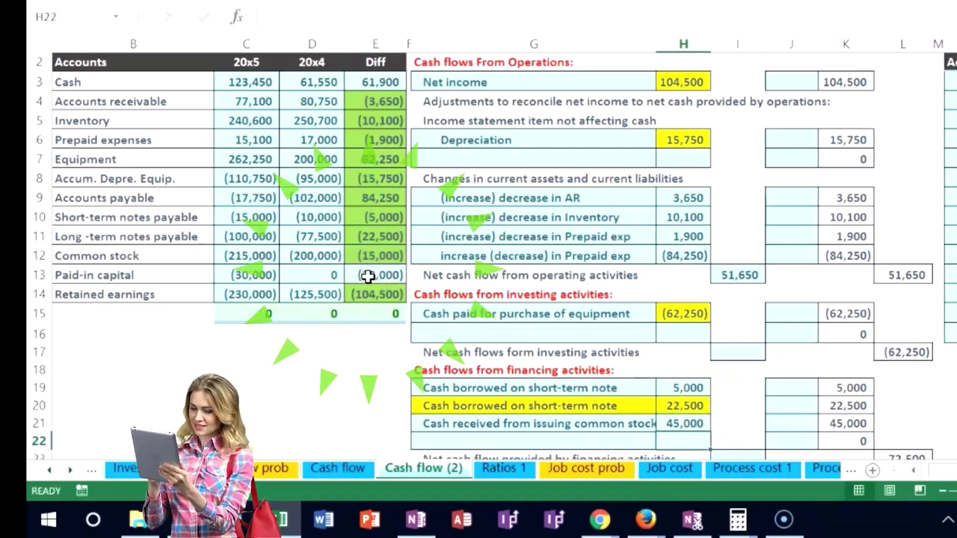
{"action": "left_click", "coordinate": [689, 424]}
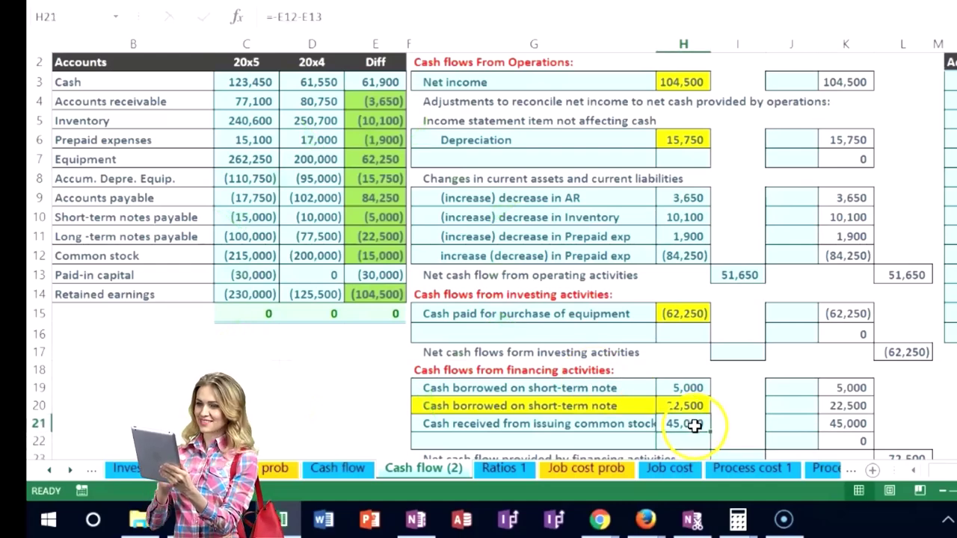
Step: Replace the stock issuance formula in H21 with the negated sum of common stock and paid-in capital differences, -SUM(E12:E13)
{"action": "left_click_drag", "start_coordinate": [377, 256], "coordinate": [393, 275]}
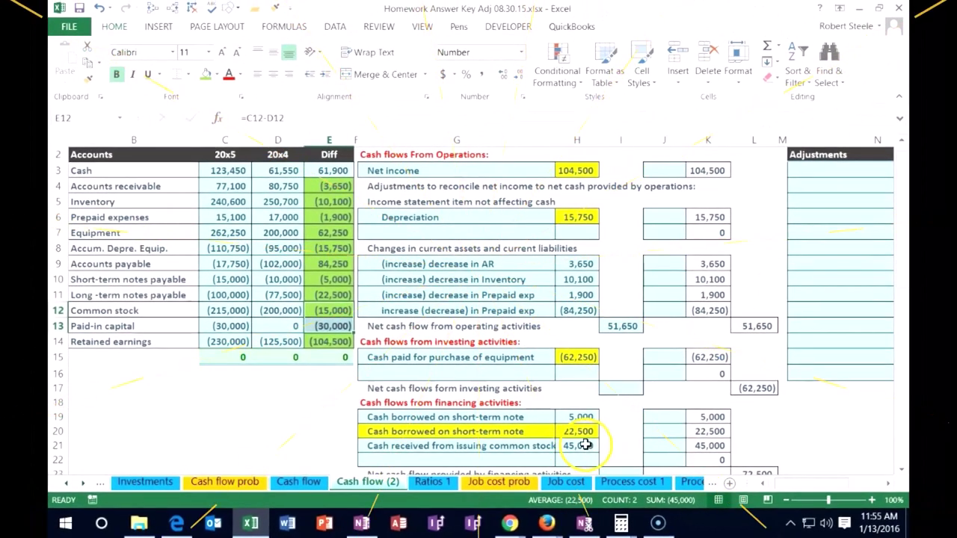
{"action": "left_click", "coordinate": [584, 445]}
{"action": "type", "text": "-s"}
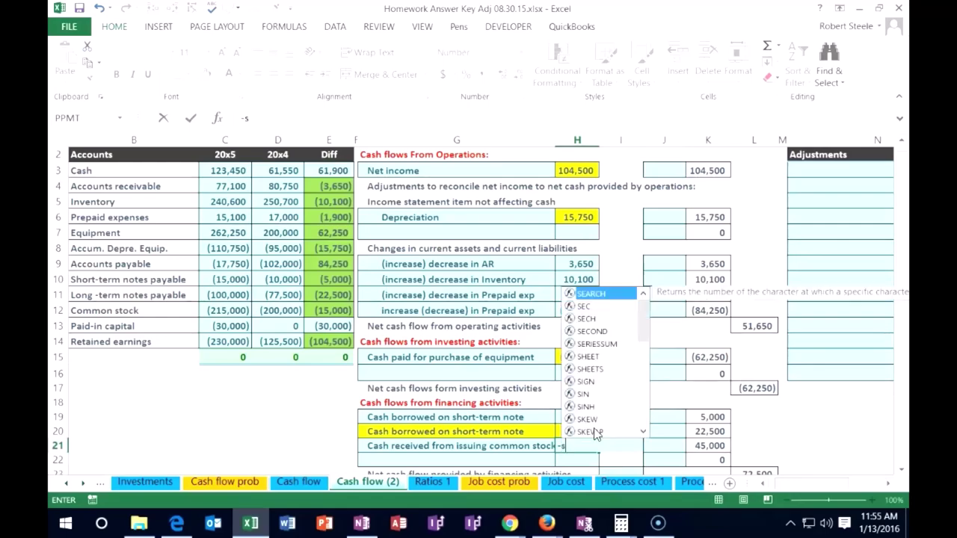
{"action": "type", "text": "um("}
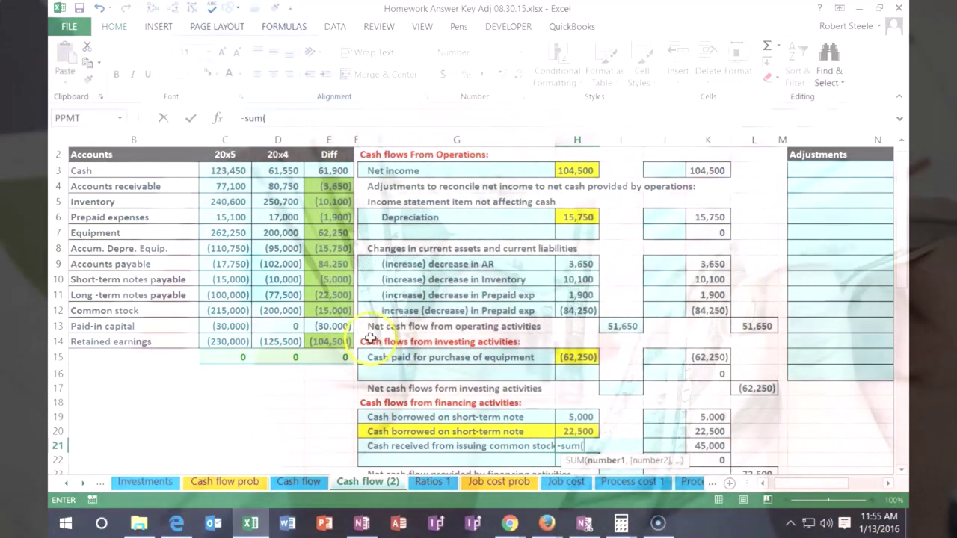
{"action": "left_click_drag", "start_coordinate": [332, 310], "coordinate": [344, 326]}
{"action": "key", "text": "Return"}
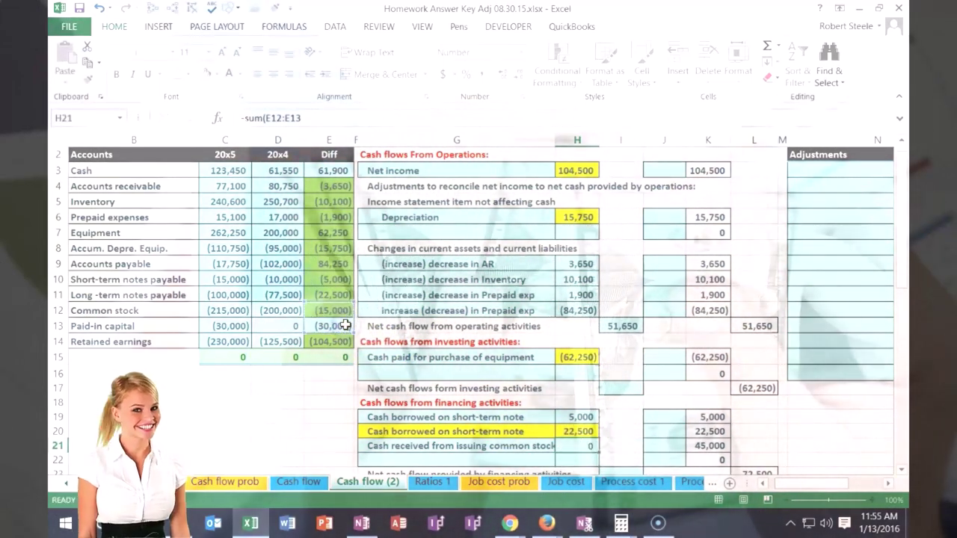
Step: Fill the paid-in capital difference in E13 with green and compare the sum of E4:E14 with the cash difference in E3
{"action": "left_click", "coordinate": [335, 326]}
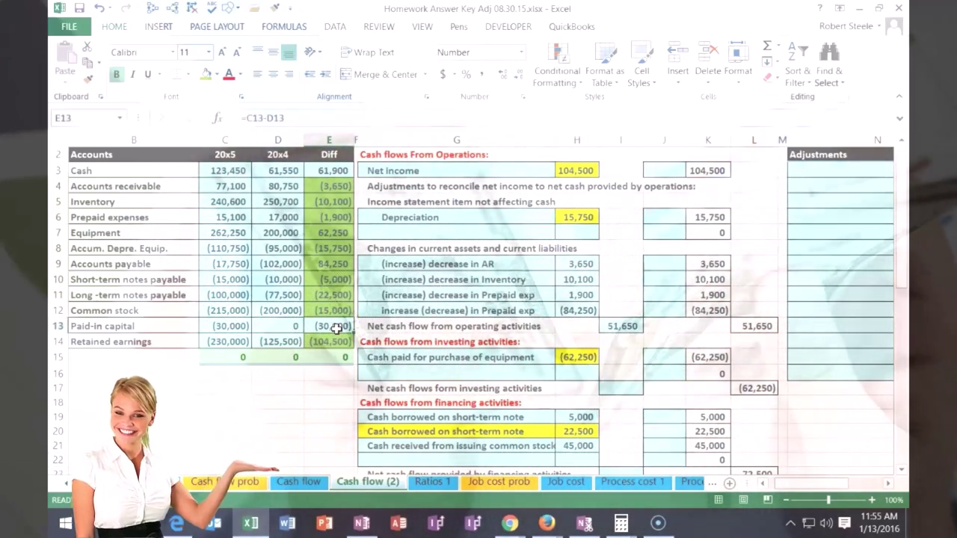
{"action": "right_click", "coordinate": [337, 328]}
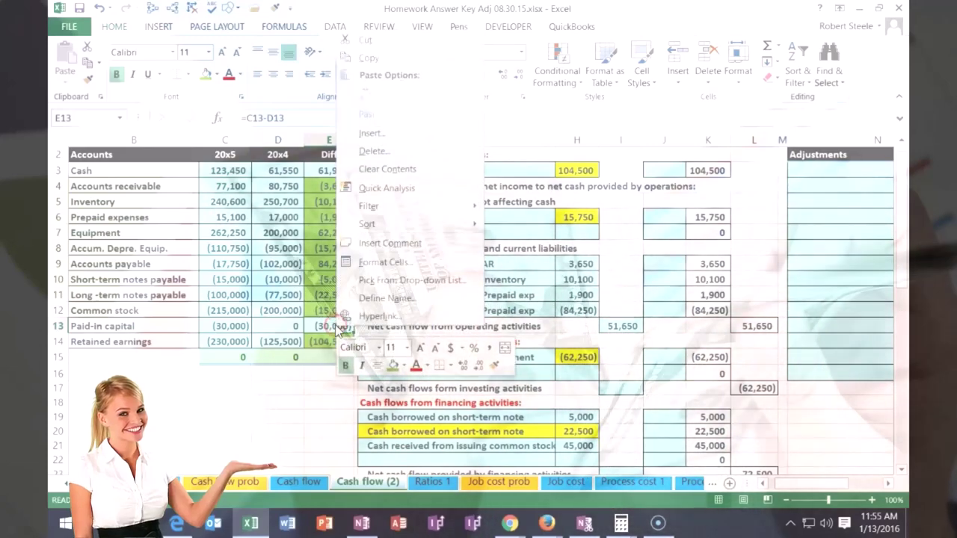
{"action": "key", "text": "Escape"}
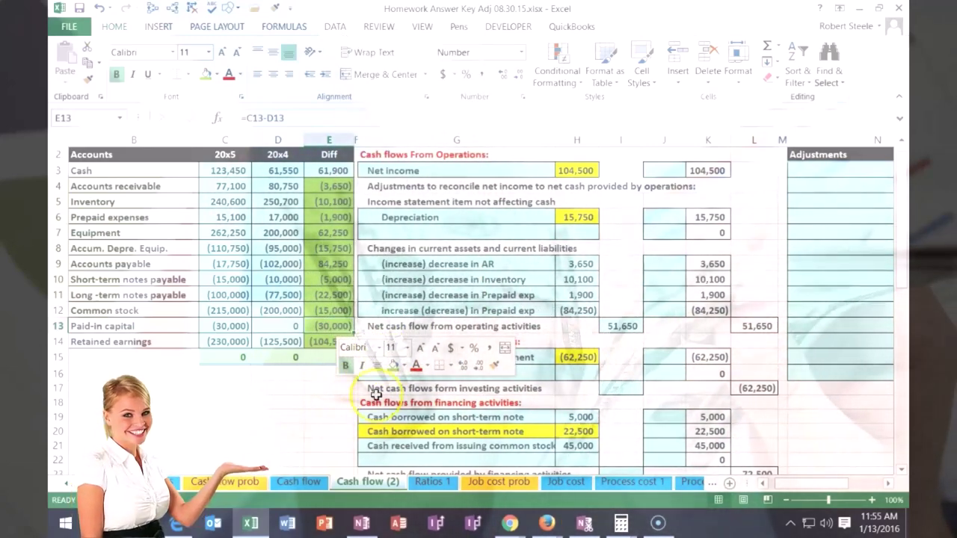
{"action": "left_click", "coordinate": [377, 431]}
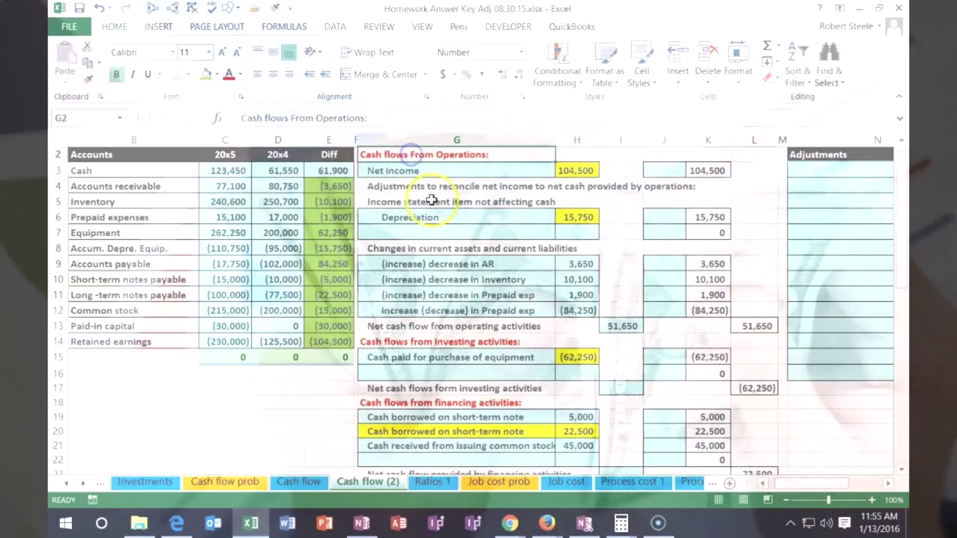
{"action": "left_click_drag", "start_coordinate": [337, 189], "coordinate": [331, 341]}
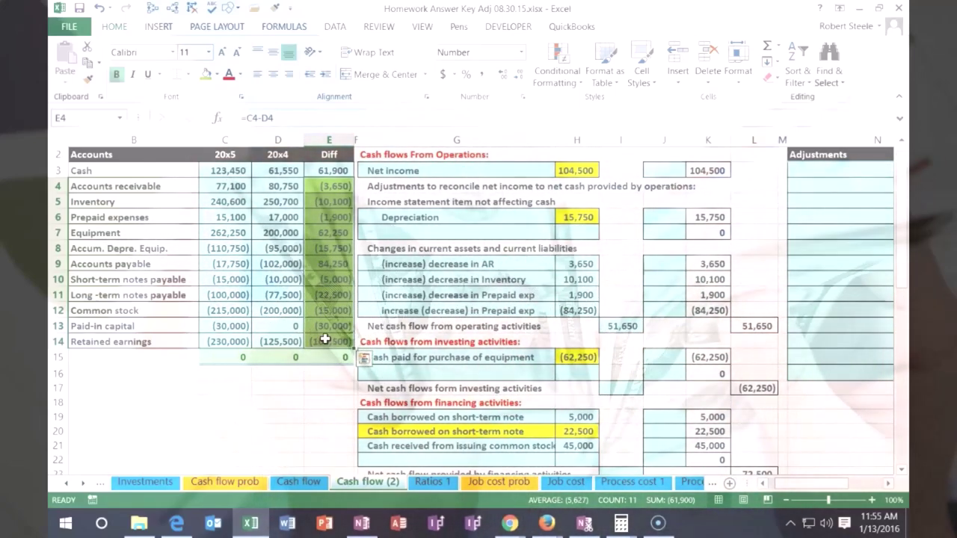
{"action": "left_click", "coordinate": [343, 171]}
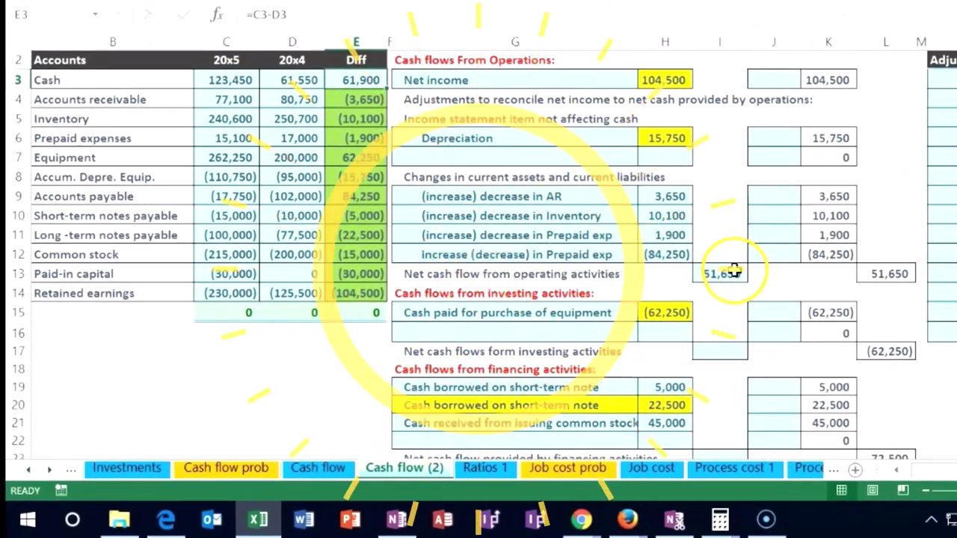
Step: Review the range H3:H12 summed by the net cash flow from operating activities formula in I13
{"action": "left_click", "coordinate": [735, 271]}
{"action": "key", "text": "alt+equal"}
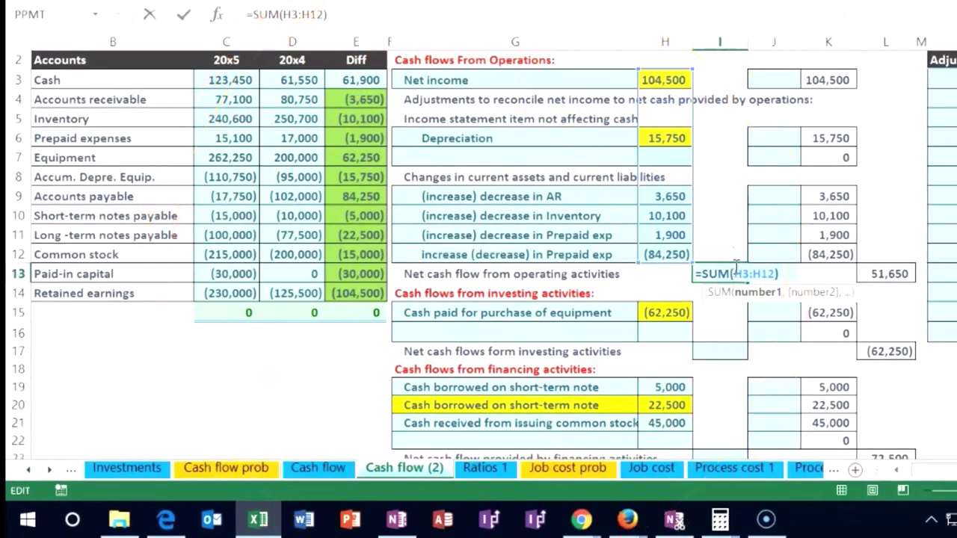
{"action": "key", "text": "Return"}
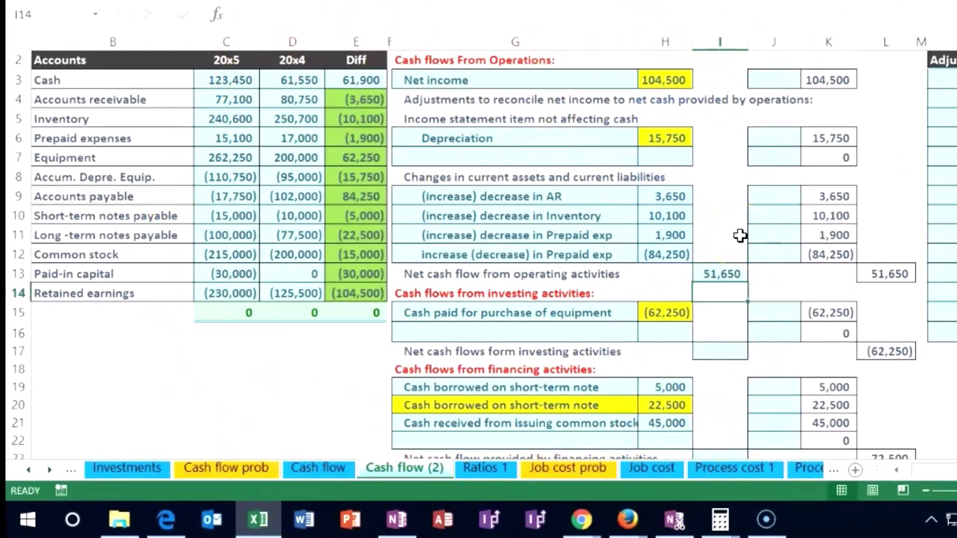
Step: Total the investing activities in I17 with =SUM(H15:H16)
{"action": "left_click", "coordinate": [727, 352]}
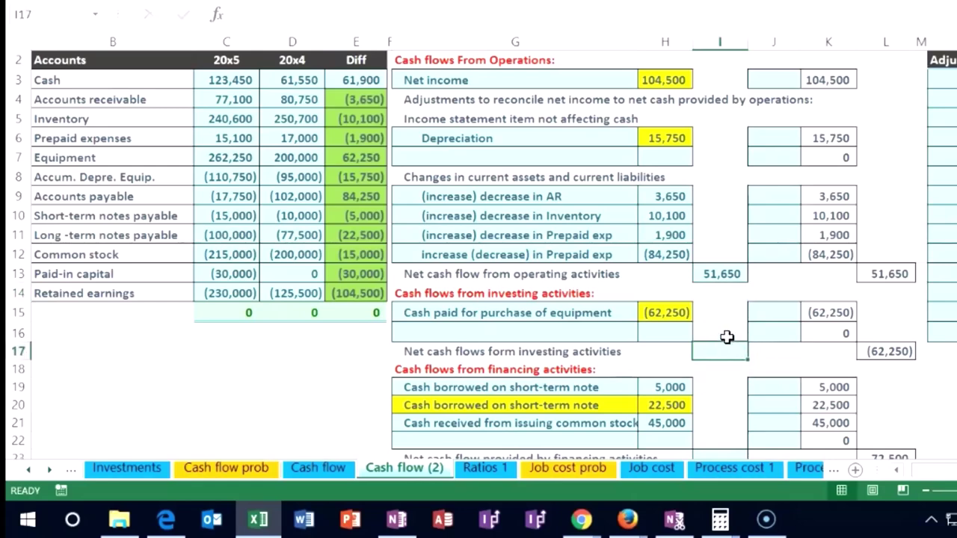
{"action": "type", "text": "=sum("}
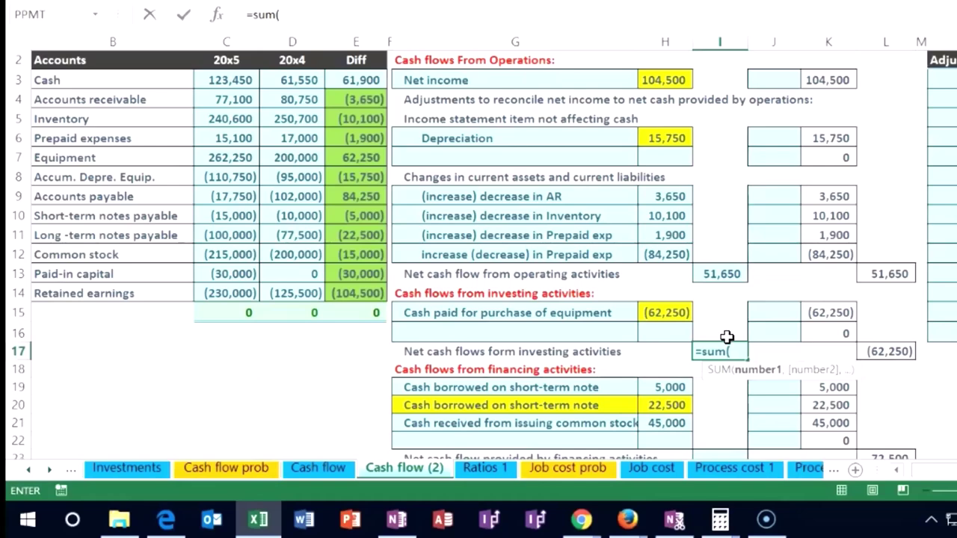
{"action": "left_click_drag", "start_coordinate": [673, 317], "coordinate": [666, 328]}
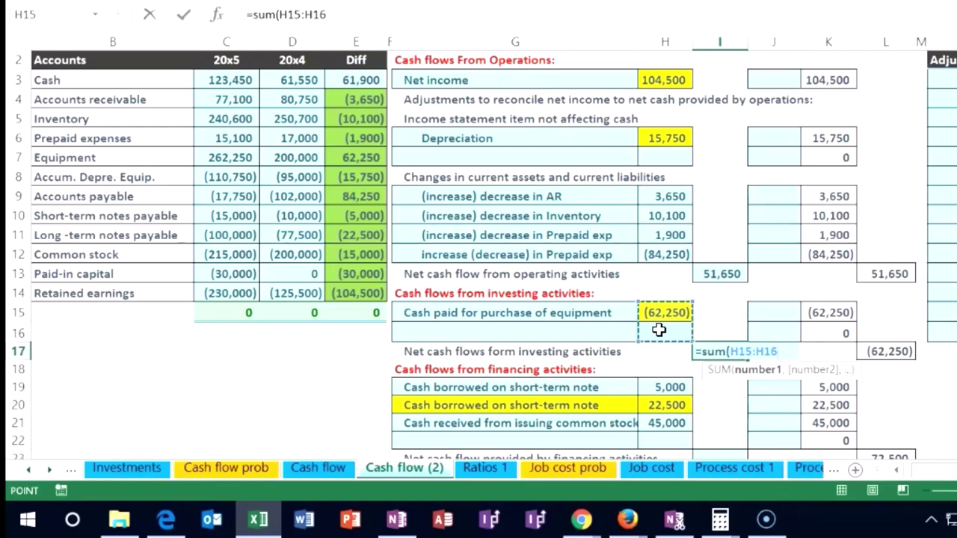
{"action": "key", "text": "Return"}
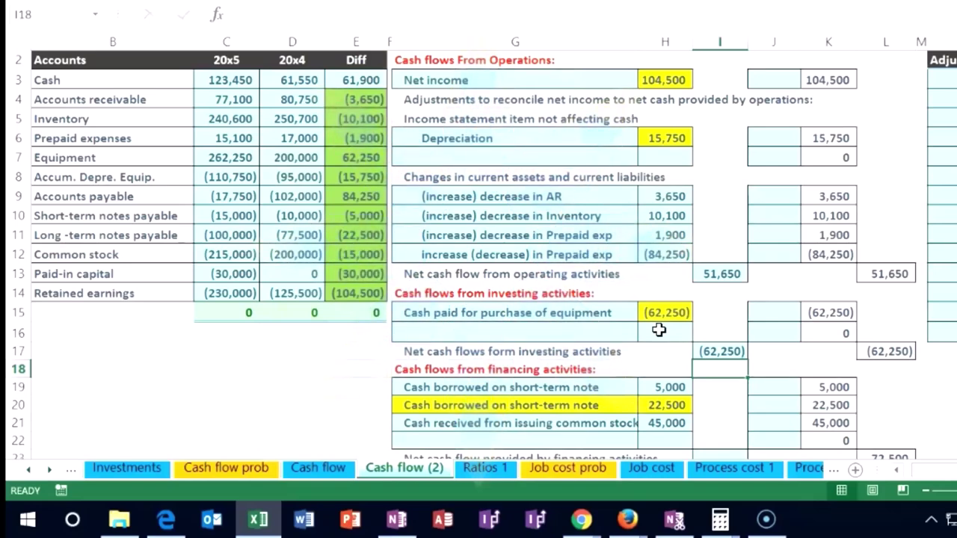
Step: Total the net cash flow provided by financing activities in I23 with =SUM(H19:H22)
{"action": "scroll", "coordinate": [635, 366], "scroll_direction": "down", "scroll_amount": 1}
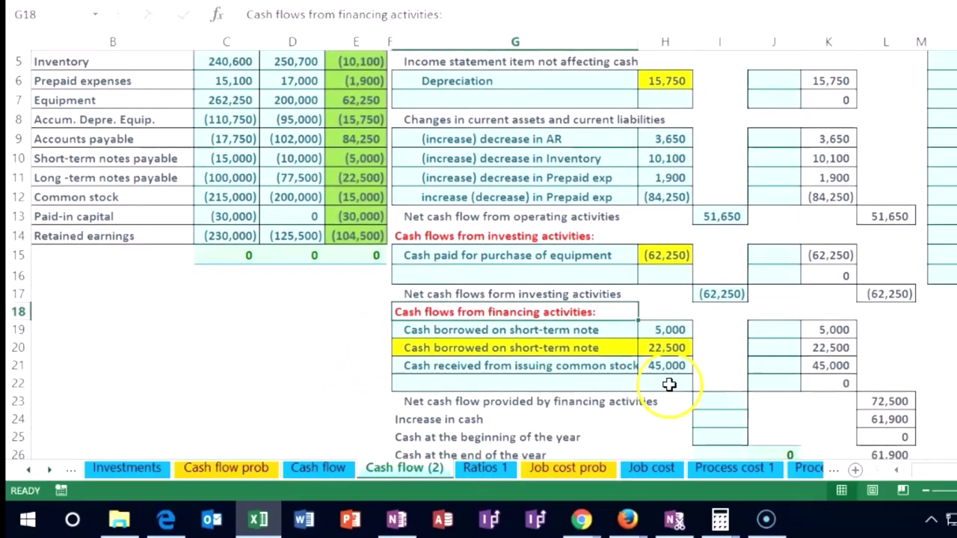
{"action": "left_click", "coordinate": [726, 402]}
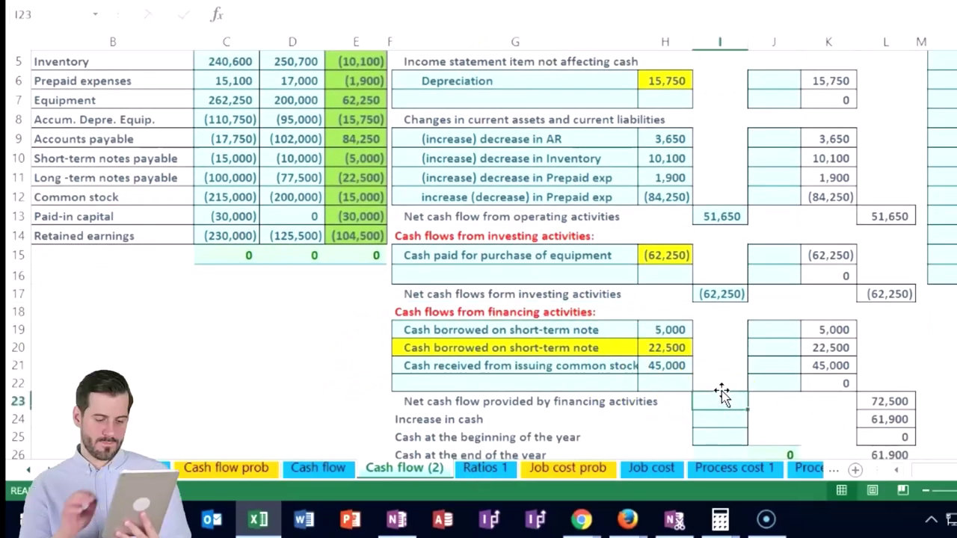
{"action": "type", "text": "=sum("}
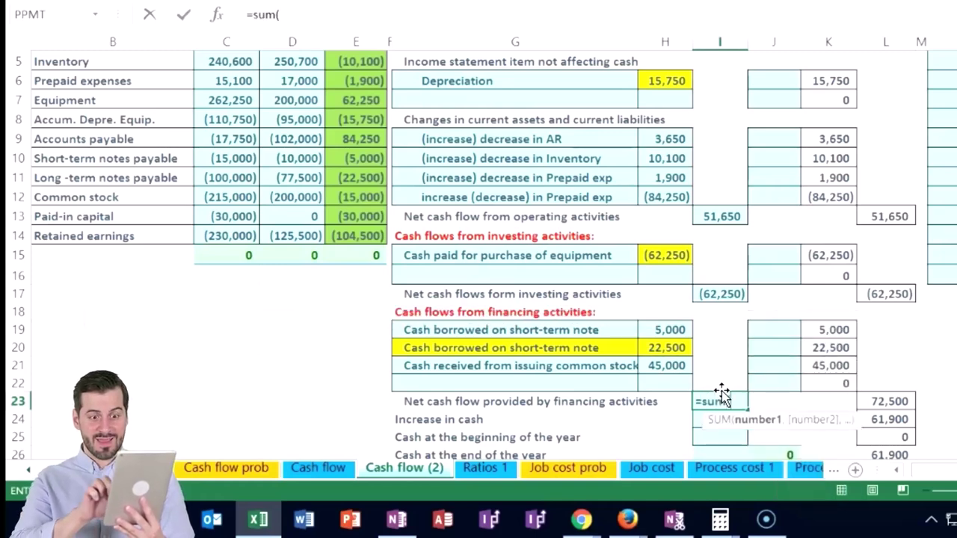
{"action": "left_click_drag", "start_coordinate": [676, 331], "coordinate": [675, 378]}
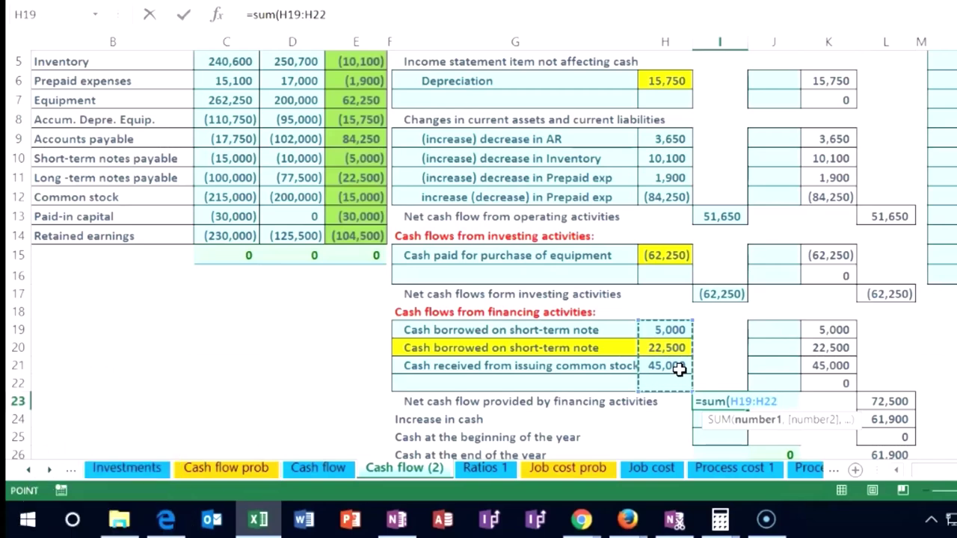
{"action": "key", "text": "Return"}
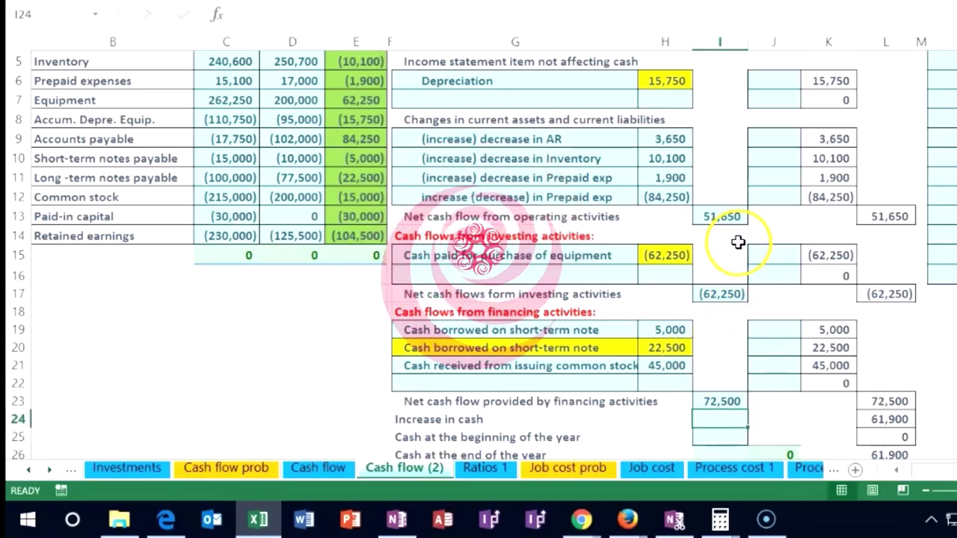
Step: Calculate the increase in cash in I24 by summing the three activity totals with =SUM(I13:I23)
{"action": "left_click", "coordinate": [721, 216]}
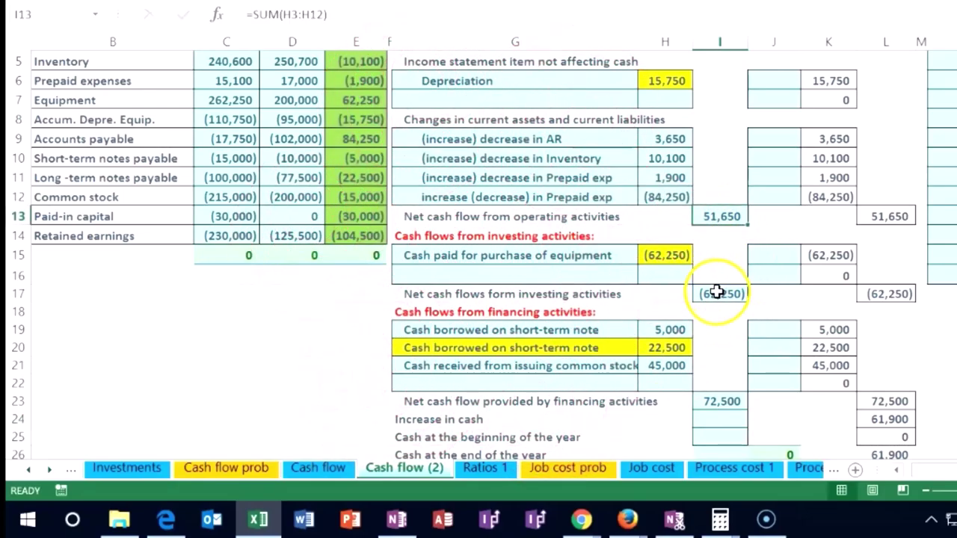
{"action": "left_click", "coordinate": [725, 419]}
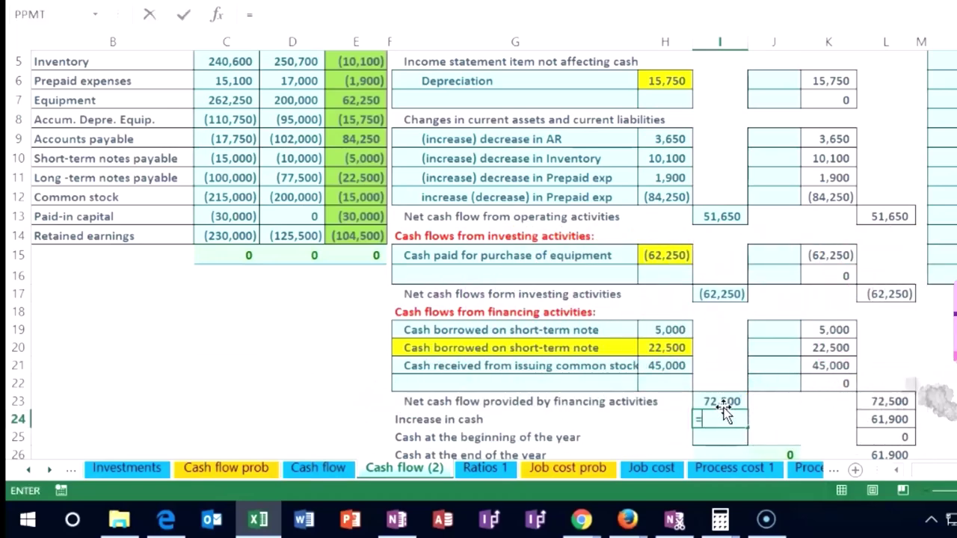
{"action": "type", "text": "sum("}
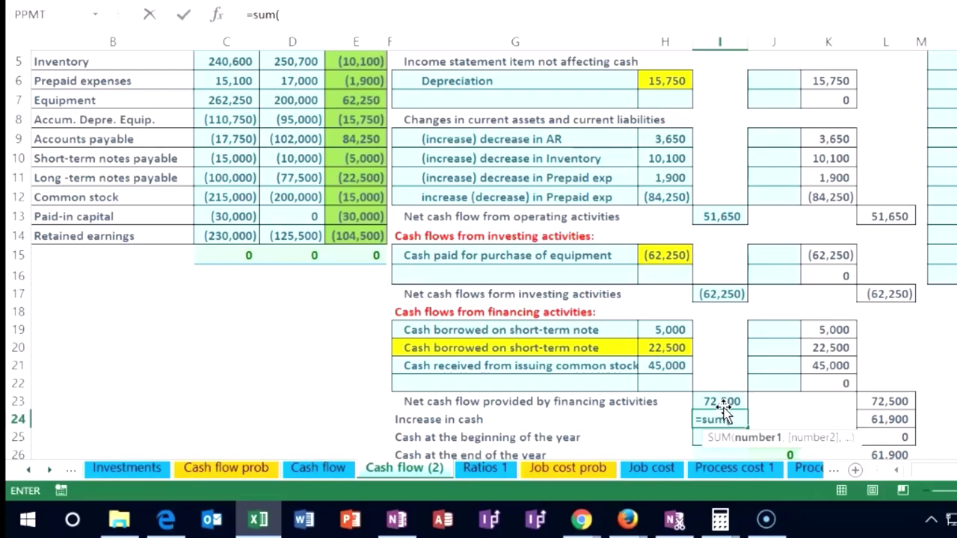
{"action": "left_click_drag", "start_coordinate": [722, 222], "coordinate": [722, 306]}
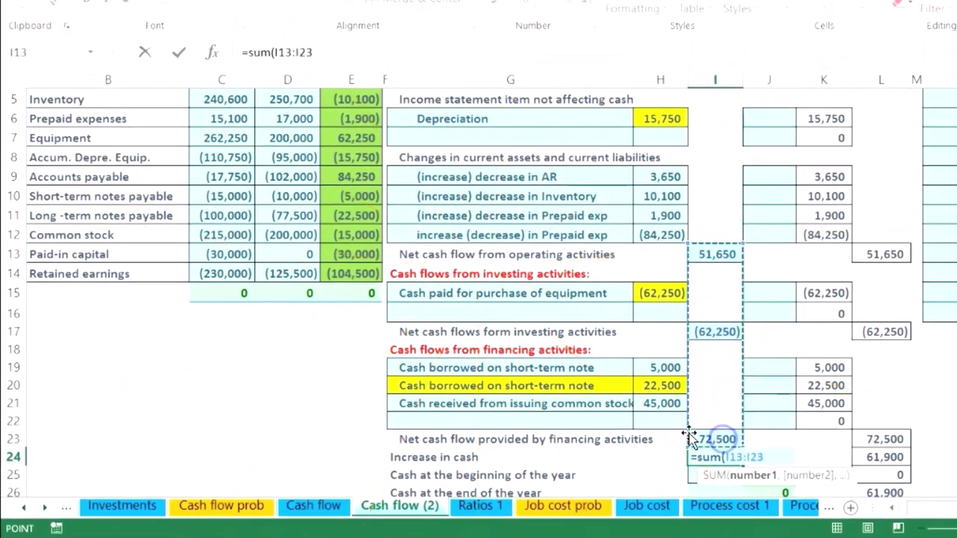
{"action": "key", "text": "Return"}
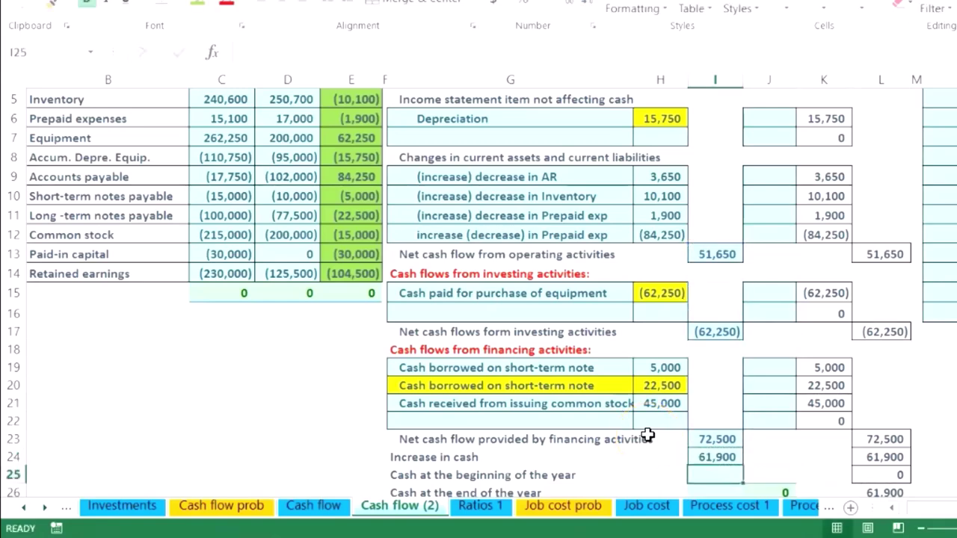
Step: Check the calculated increase in cash against the cash difference in E3 and the sum of the differences in E4:E14
{"action": "scroll", "coordinate": [553, 396], "scroll_direction": "up", "scroll_amount": 2}
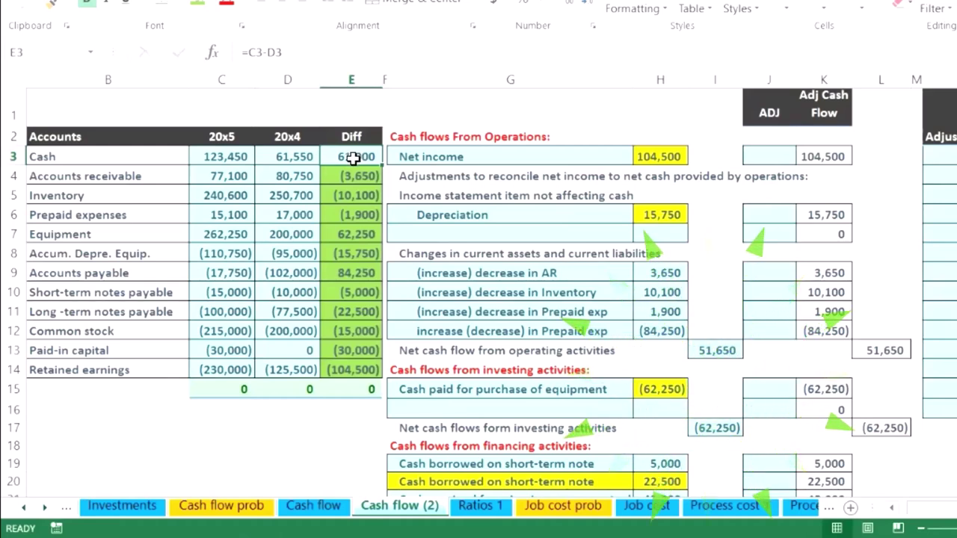
{"action": "left_click_drag", "start_coordinate": [350, 174], "coordinate": [354, 365]}
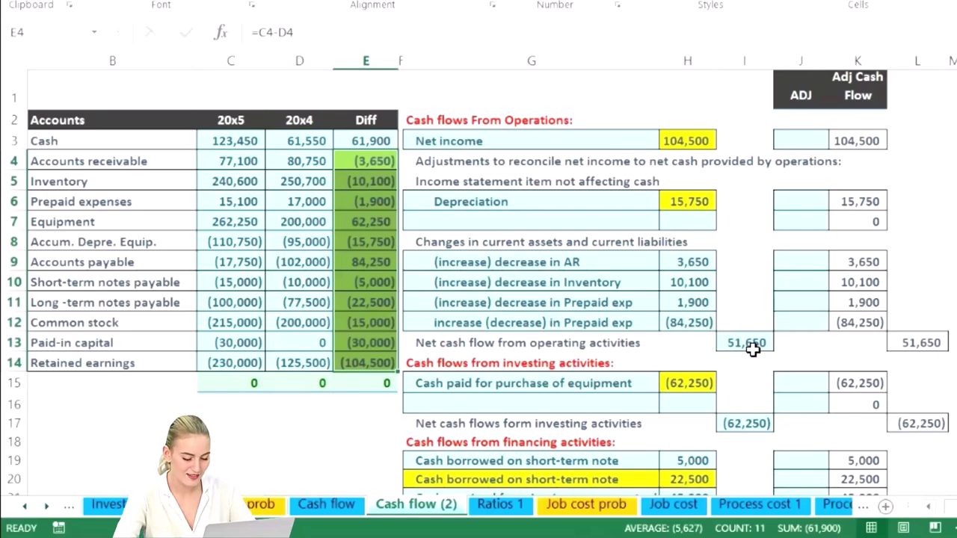
Step: Link the cash at the beginning of the year in I25 to the 20x4 cash balance with =D3
{"action": "scroll", "coordinate": [748, 345], "scroll_direction": "down", "scroll_amount": 3}
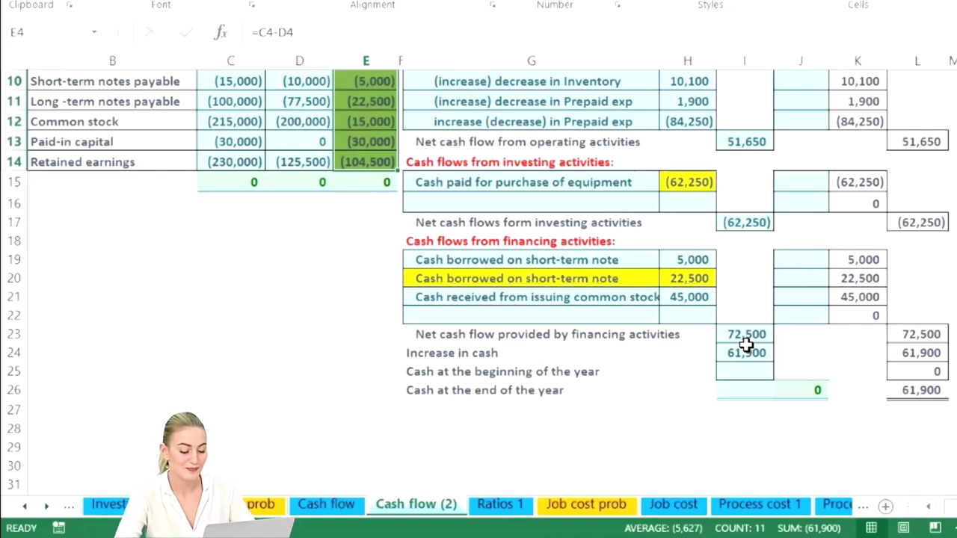
{"action": "left_click", "coordinate": [764, 391]}
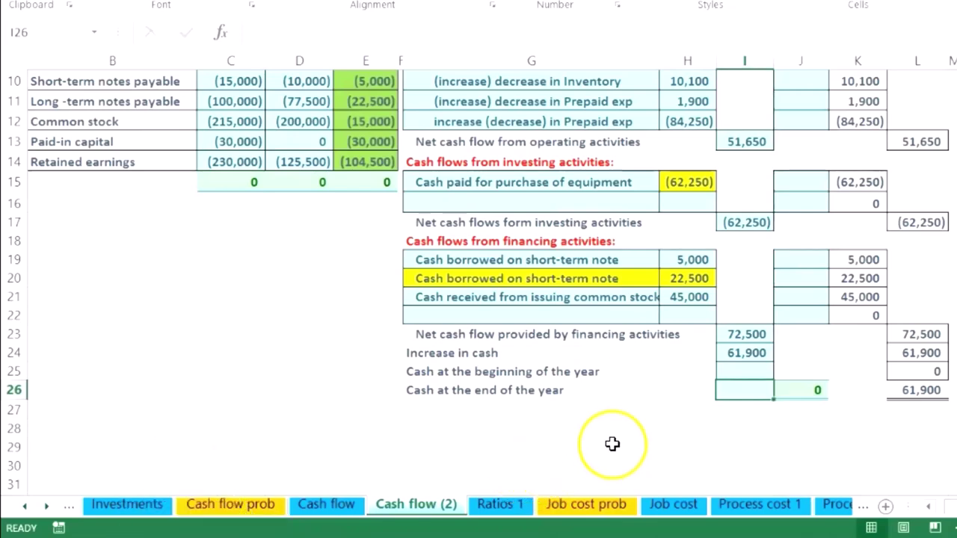
{"action": "scroll", "coordinate": [612, 445], "scroll_direction": "up", "scroll_amount": 3}
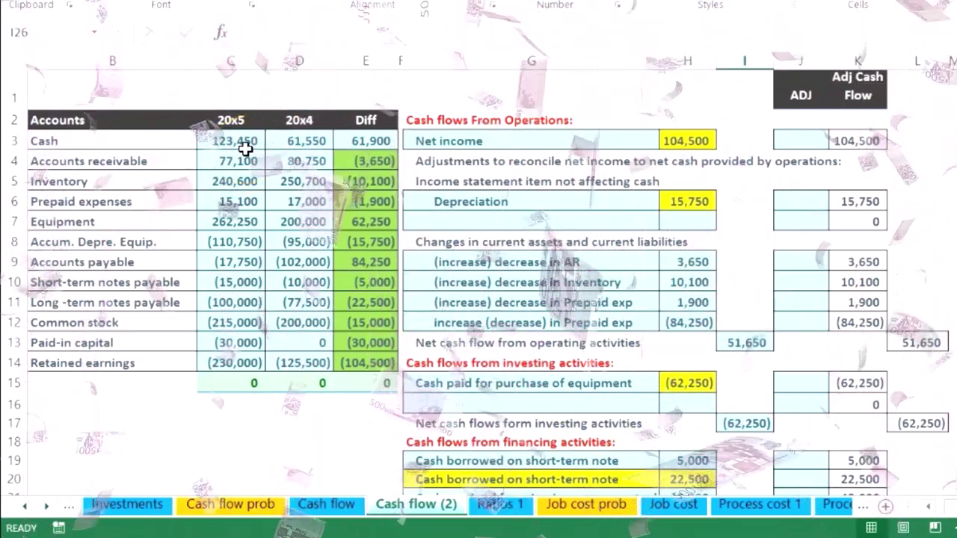
{"action": "scroll", "coordinate": [603, 321], "scroll_direction": "down", "scroll_amount": 3}
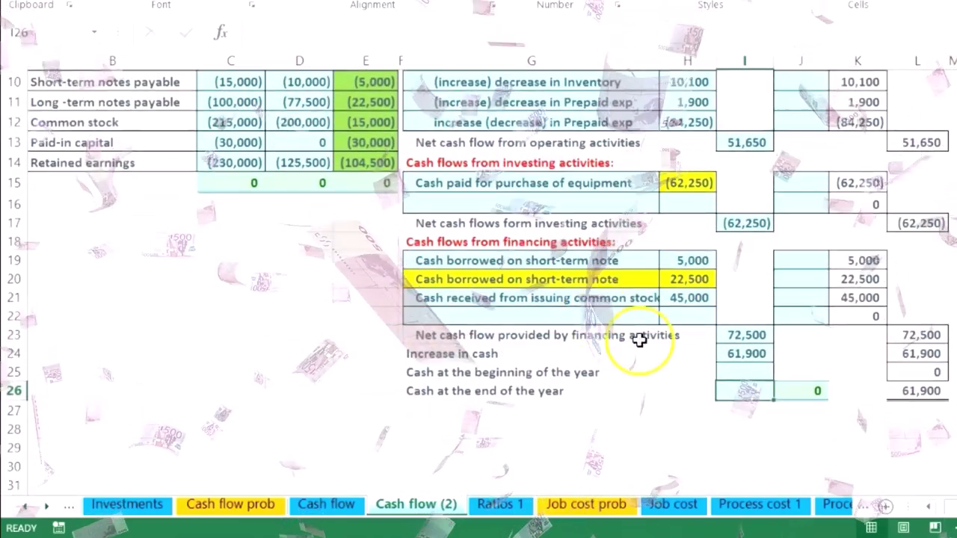
{"action": "left_click", "coordinate": [744, 370]}
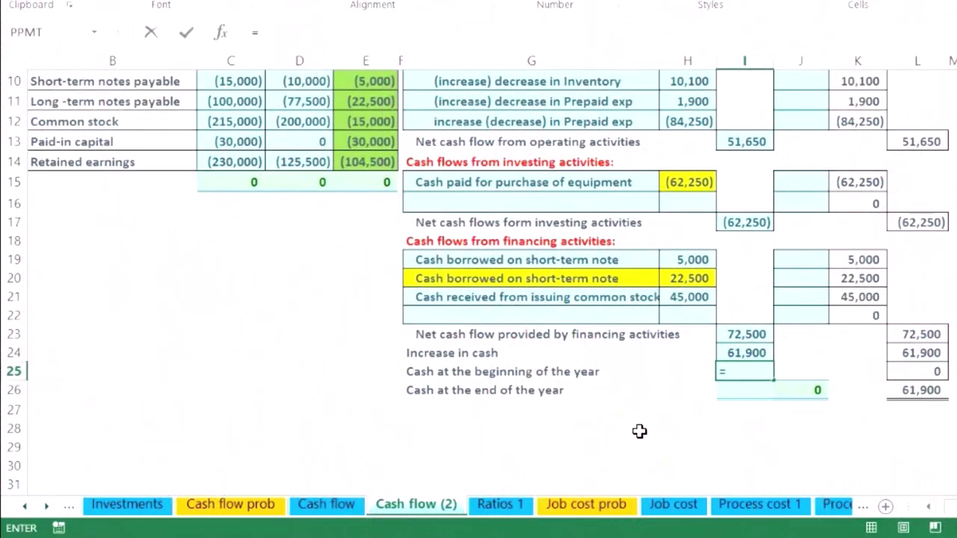
{"action": "scroll", "coordinate": [639, 437], "scroll_direction": "up", "scroll_amount": 3}
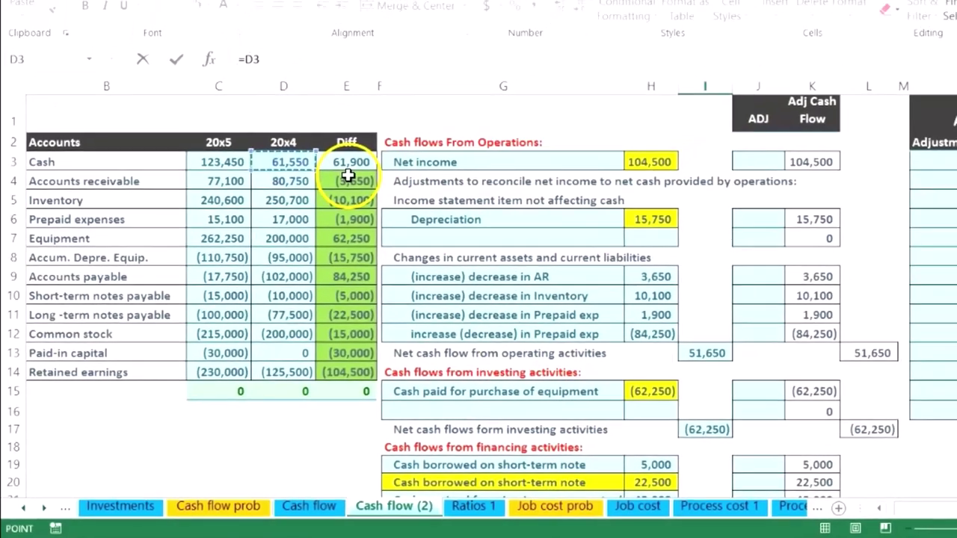
{"action": "key", "text": "Return"}
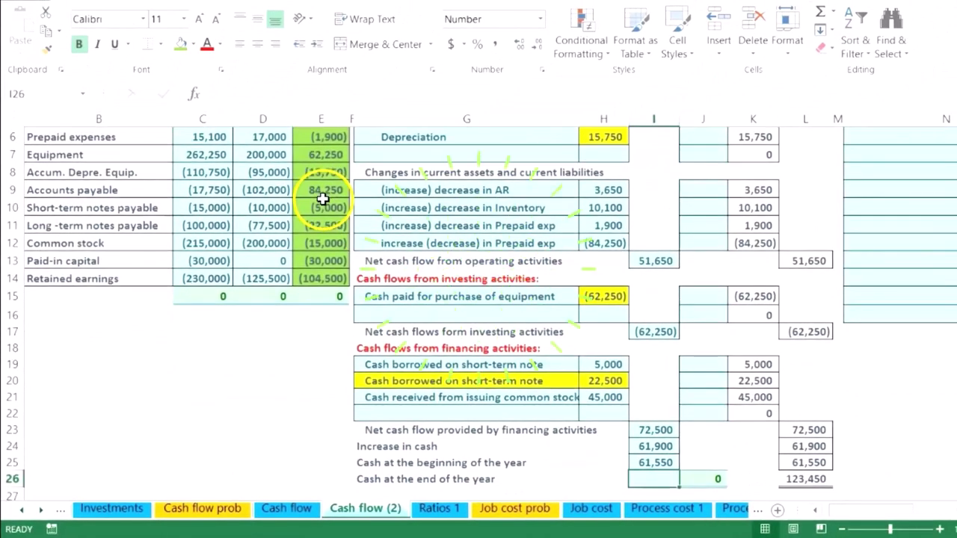
Step: Calculate the cash at the end of the year in I26 with =I24+I25 and compare it with the 20x5 cash in C3
{"action": "type", "text": "=I24"}
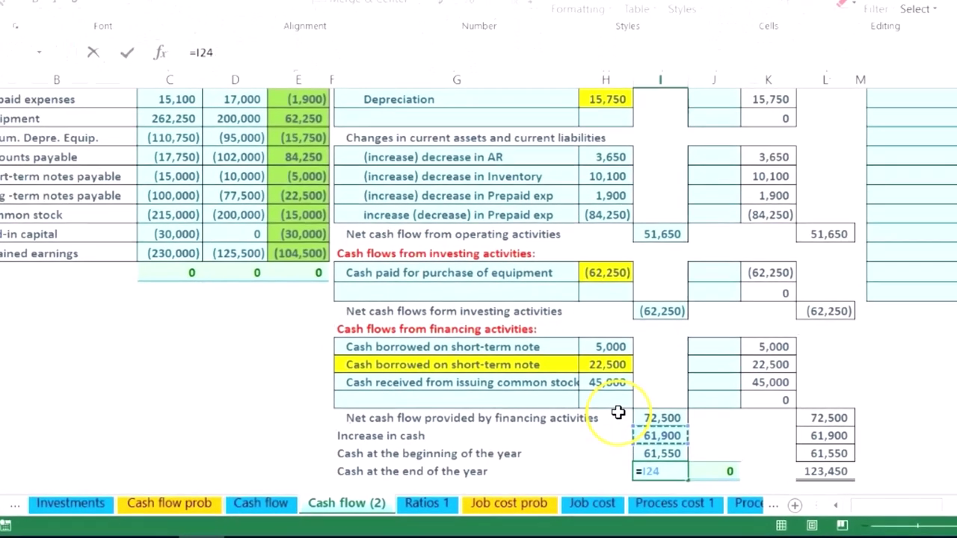
{"action": "type", "text": "+"}
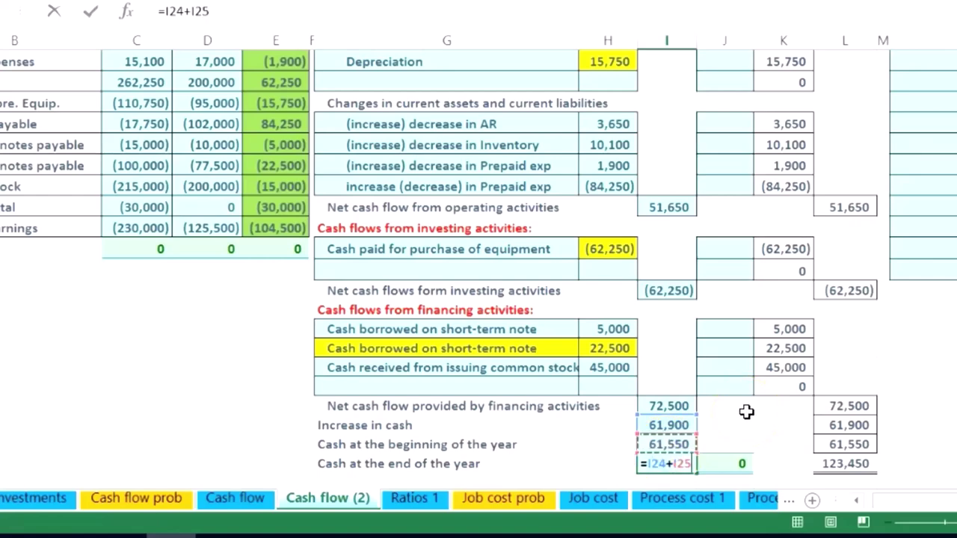
{"action": "key", "text": "Return"}
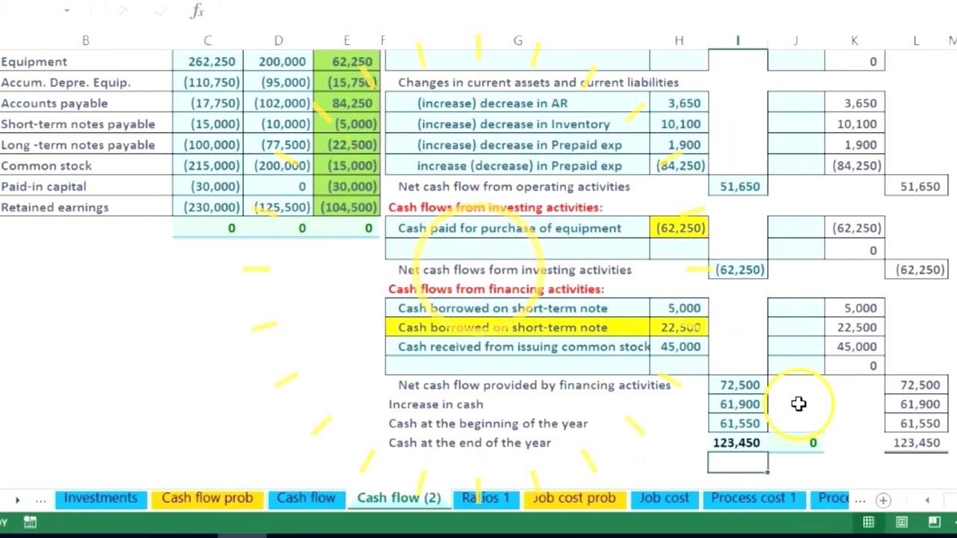
{"action": "scroll", "coordinate": [340, 382], "scroll_direction": "up", "scroll_amount": 2}
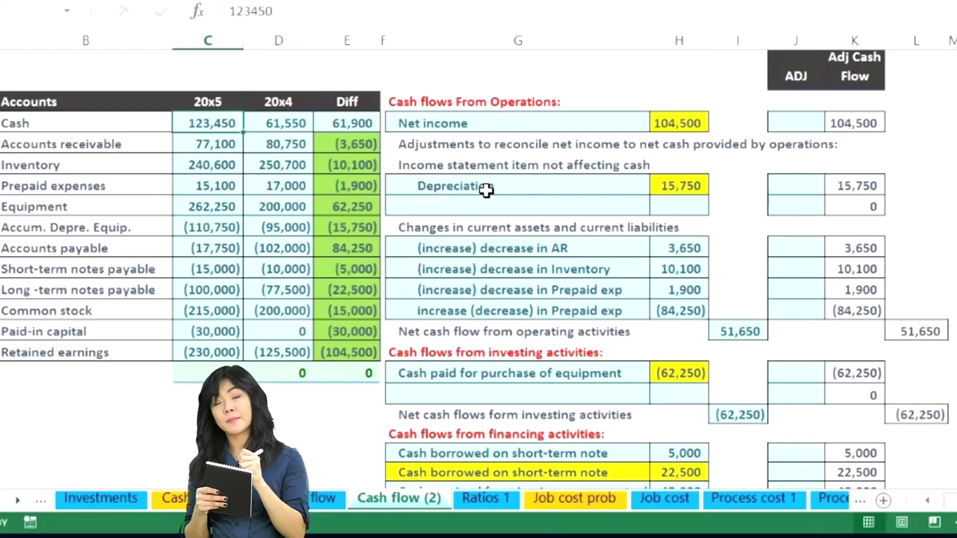
{"action": "left_click", "coordinate": [533, 224]}
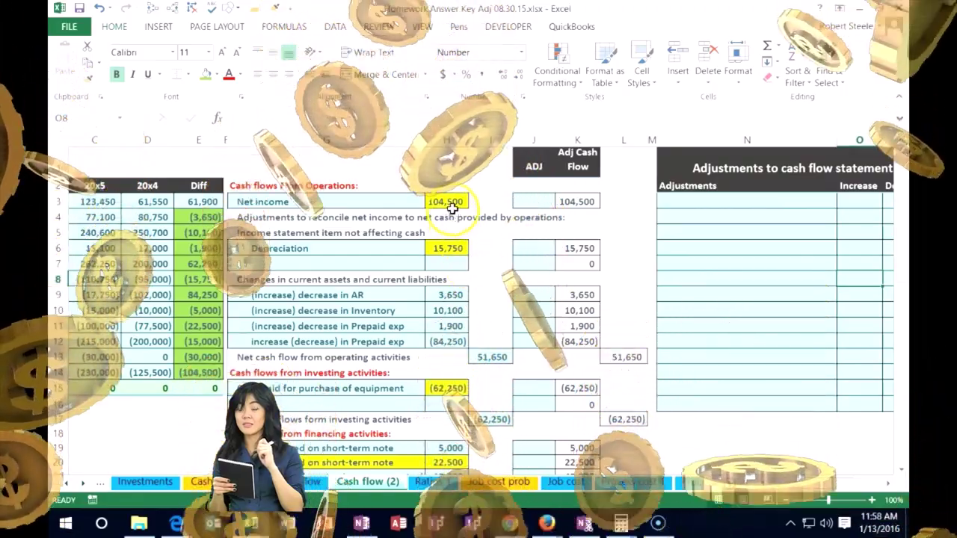
Step: Review the highlighted cash flow lines against the income statement and transaction notes a to e in column A
{"action": "left_click", "coordinate": [447, 202]}
{"action": "left_click", "coordinate": [449, 388]}
{"action": "left_click", "coordinate": [458, 463]}
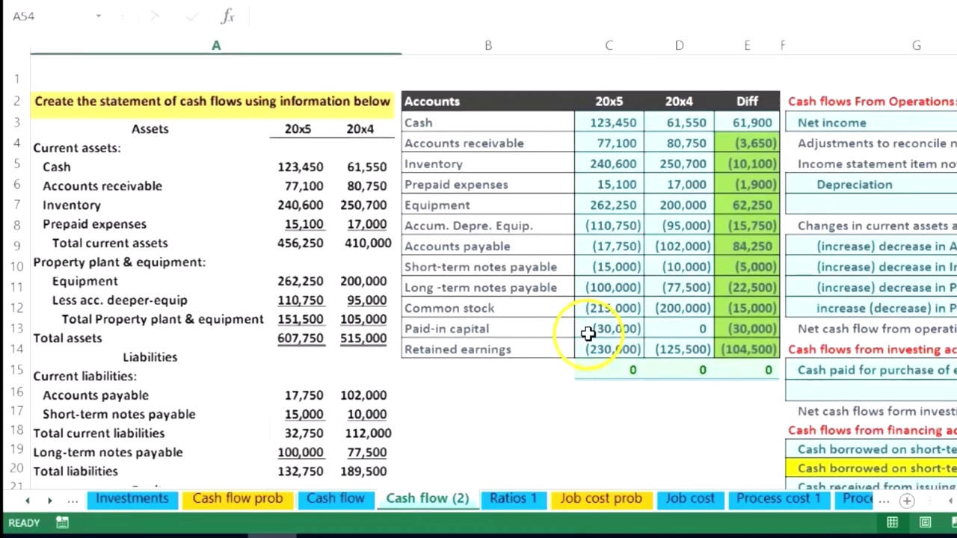
{"action": "scroll", "coordinate": [586, 333], "scroll_direction": "down", "scroll_amount": 3}
{"action": "scroll", "coordinate": [588, 333], "scroll_direction": "down", "scroll_amount": 5}
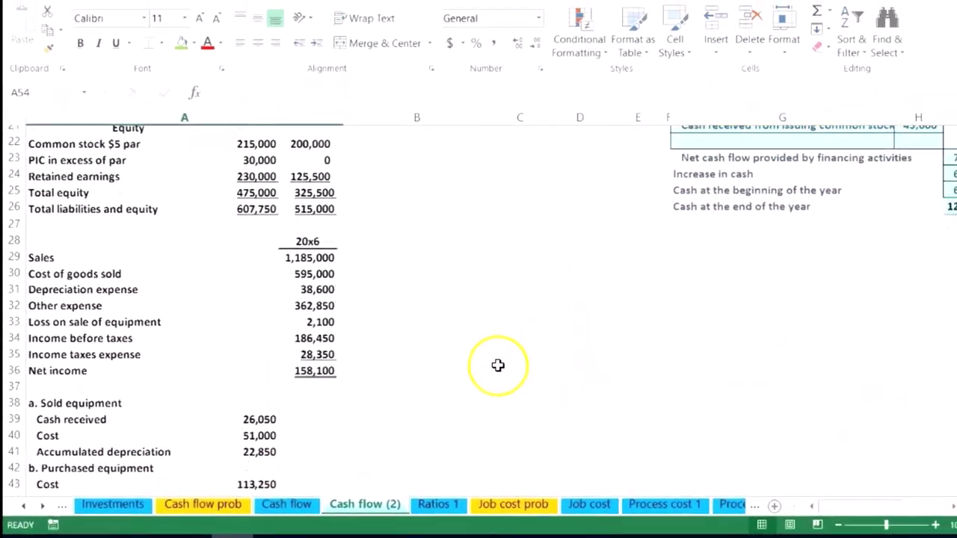
{"action": "scroll", "coordinate": [495, 362], "scroll_direction": "down", "scroll_amount": 1}
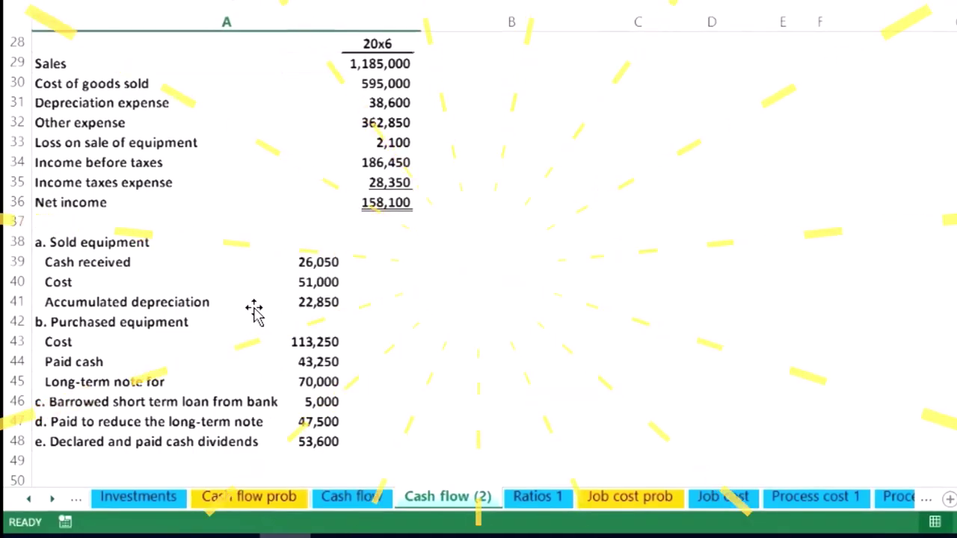
{"action": "scroll", "coordinate": [669, 245], "scroll_direction": "up", "scroll_amount": 9}
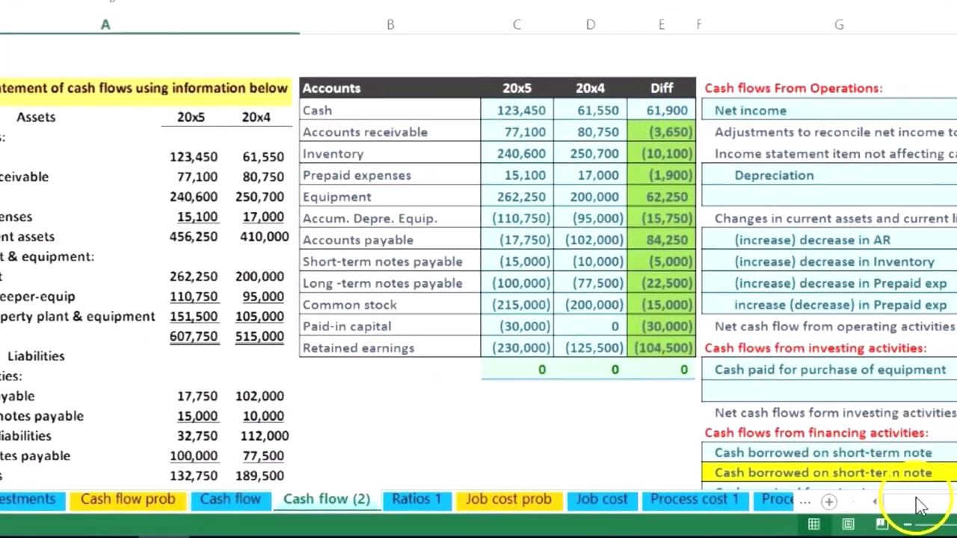
{"action": "left_click_drag", "start_coordinate": [797, 511], "coordinate": [802, 508]}
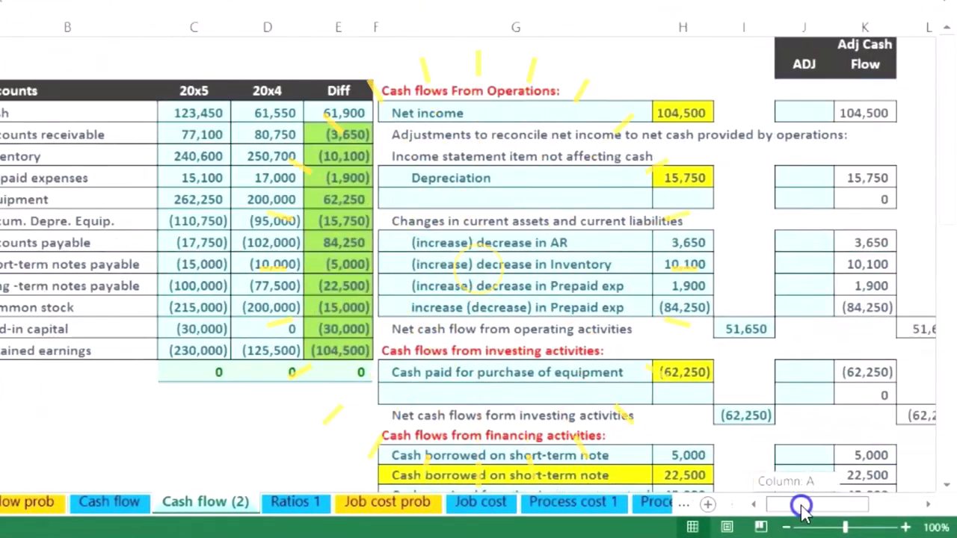
Step: Compare the net income in H3 with the income statement below the balance sheet, and review the other highlighted cash flow lines
{"action": "scroll", "coordinate": [800, 508], "scroll_direction": "right", "scroll_amount": 2}
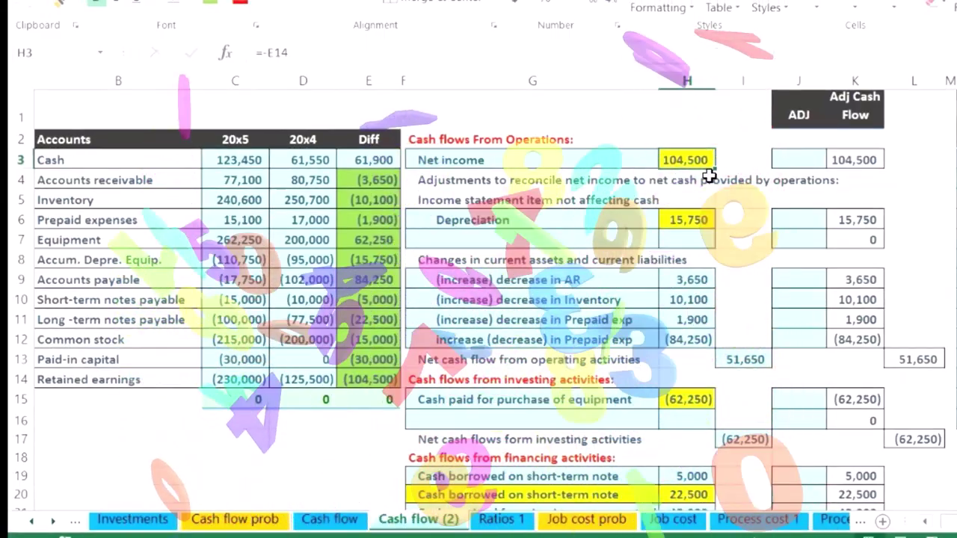
{"action": "scroll", "coordinate": [528, 394], "scroll_direction": "left", "scroll_amount": 2}
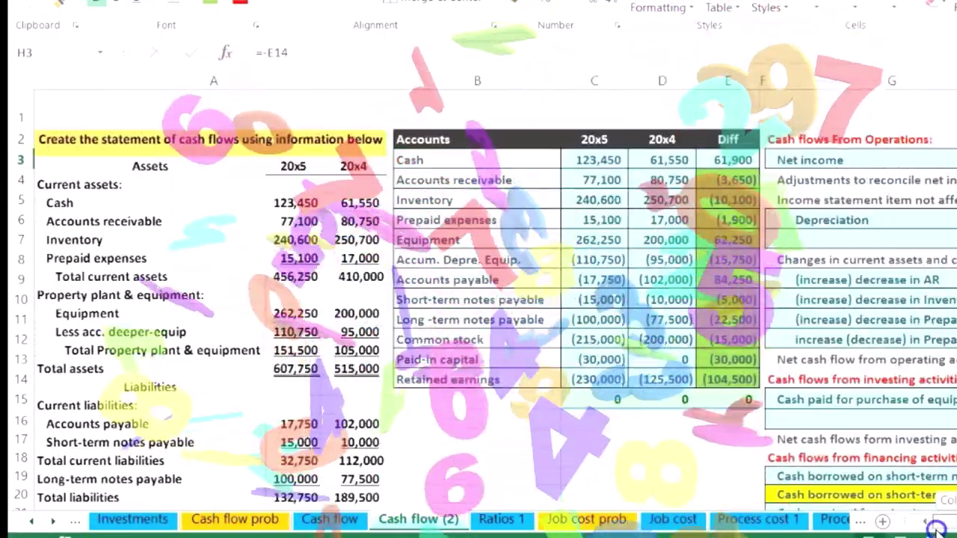
{"action": "scroll", "coordinate": [528, 394], "scroll_direction": "down", "scroll_amount": 4}
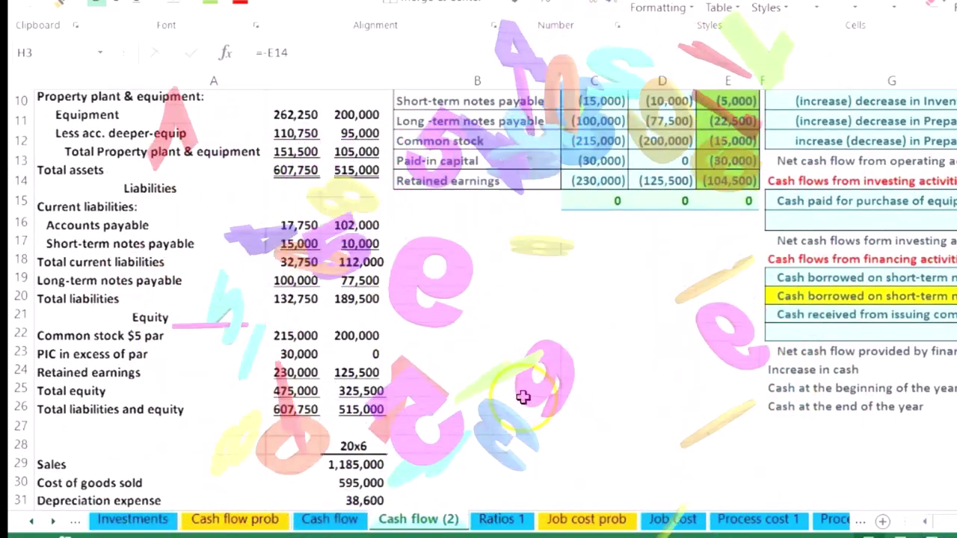
{"action": "scroll", "coordinate": [522, 404], "scroll_direction": "down", "scroll_amount": 3}
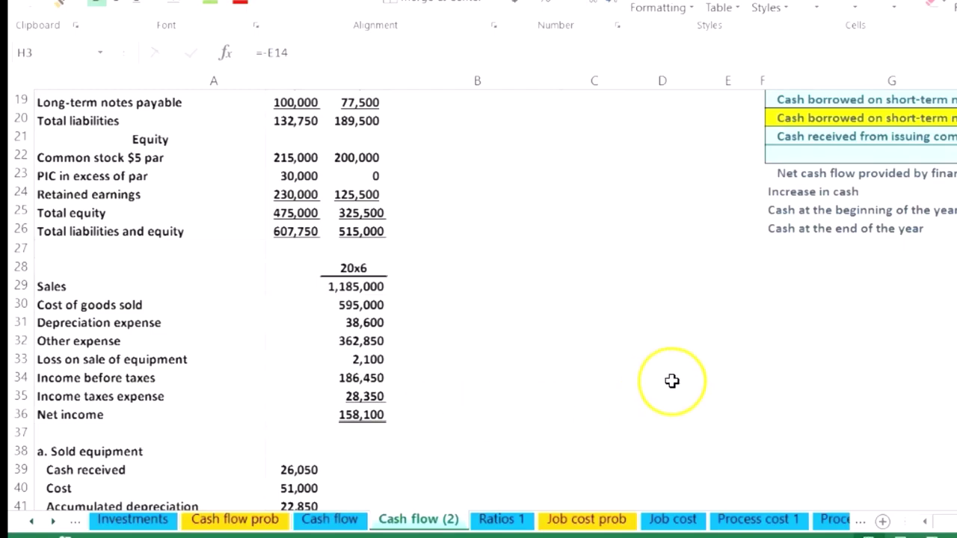
{"action": "scroll", "coordinate": [648, 385], "scroll_direction": "up", "scroll_amount": 5}
{"action": "left_click_drag", "start_coordinate": [814, 531], "coordinate": [829, 532]}
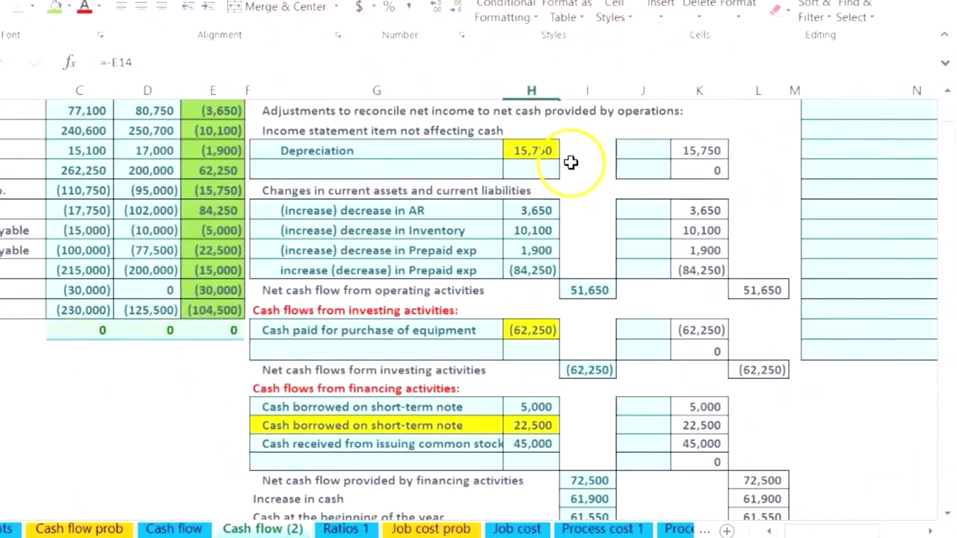
{"action": "scroll", "coordinate": [549, 152], "scroll_direction": "up", "scroll_amount": 2}
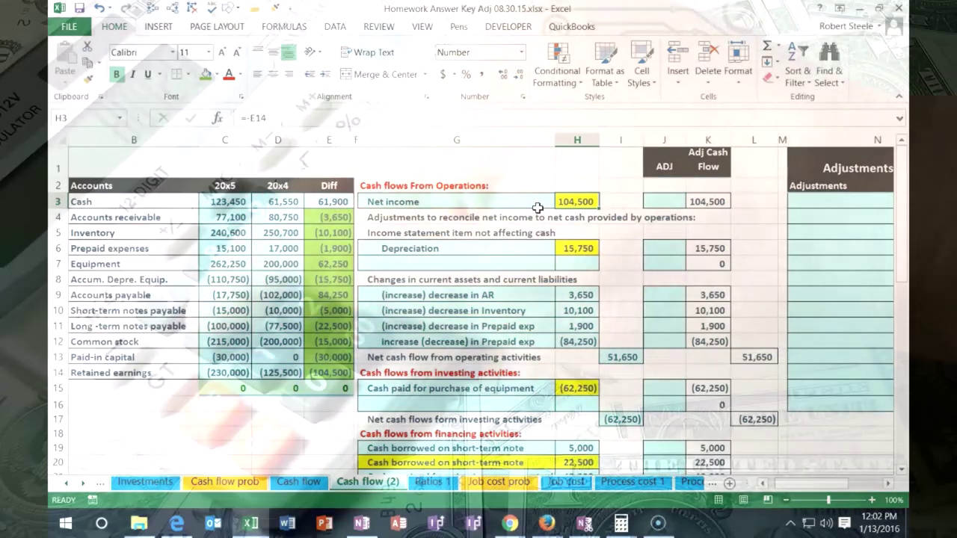
Step: Examine how the net income in H3 and the adjustment in J3 feed the adjusted cash flow in K3
{"action": "key", "text": "Right"}
{"action": "key", "text": "Right"}
{"action": "key", "text": "Right"}
{"action": "key", "text": "Right"}
{"action": "key", "text": "Right"}
{"action": "key", "text": "Right"}
{"action": "key", "text": "Right"}
{"action": "key", "text": "Right"}
{"action": "key", "text": "Right"}
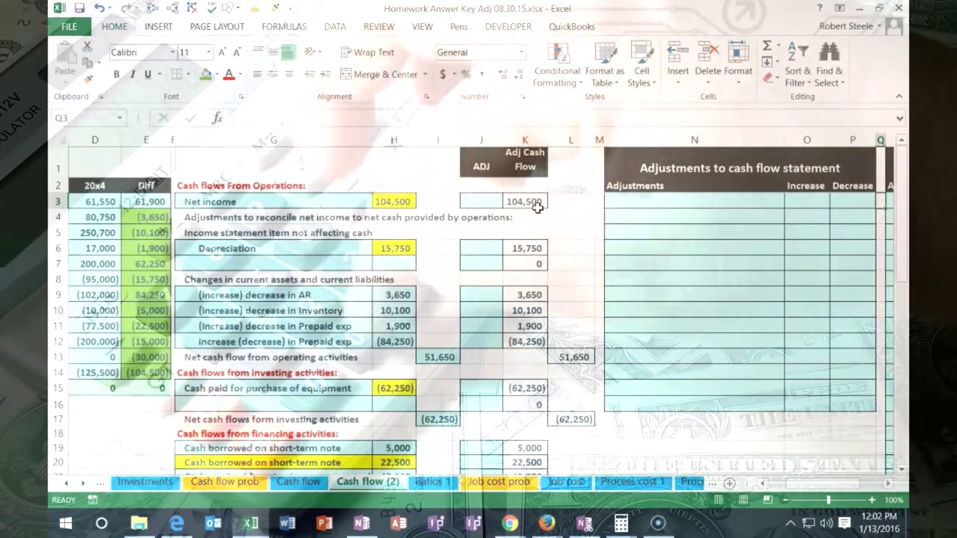
{"action": "left_click", "coordinate": [474, 201]}
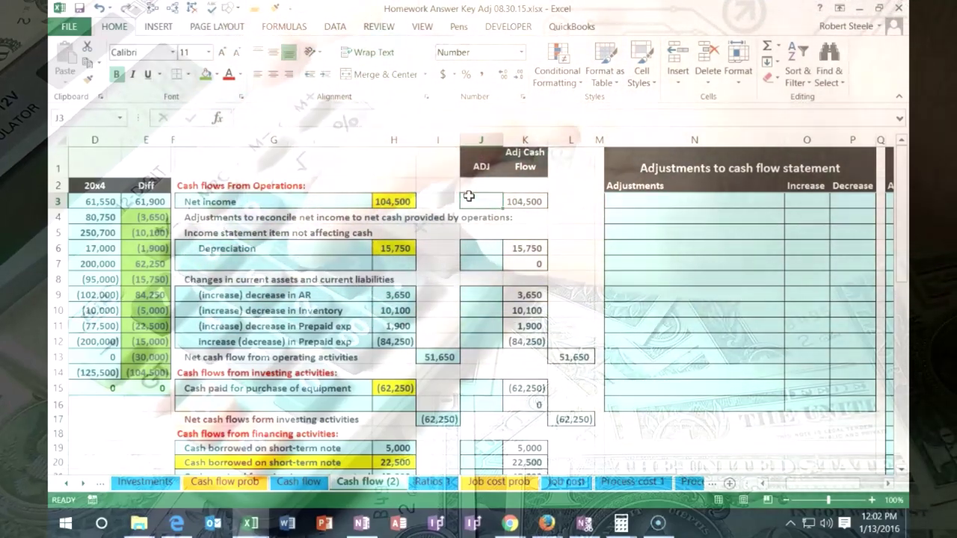
{"action": "left_click", "coordinate": [401, 200]}
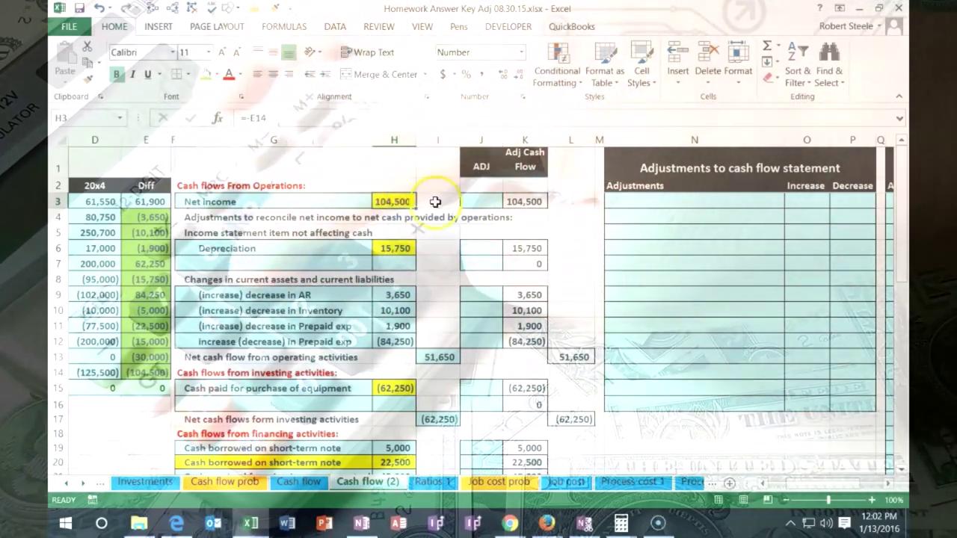
{"action": "left_click", "coordinate": [467, 198]}
{"action": "left_click", "coordinate": [531, 197]}
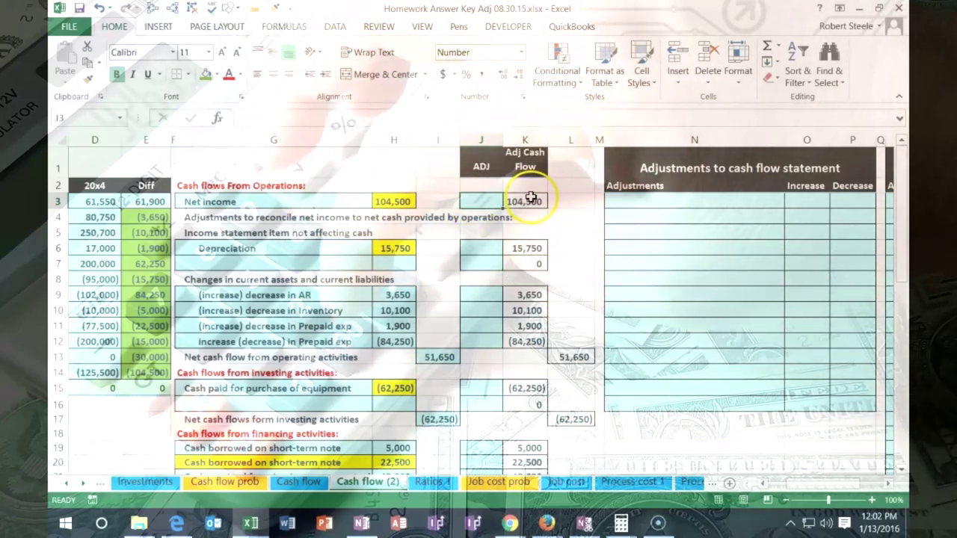
{"action": "double_click", "coordinate": [531, 199]}
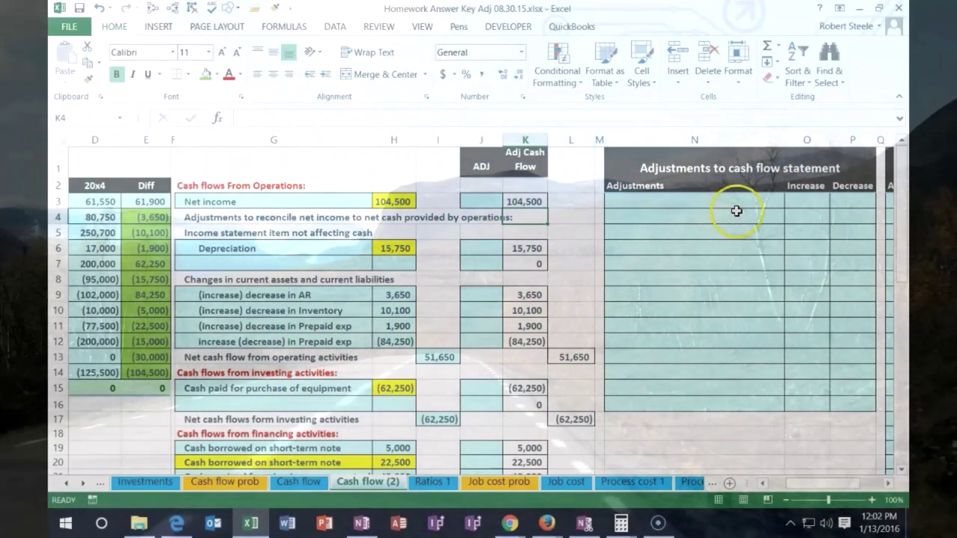
Step: Enter Cash as the first account in R4 of the Journal Entry table
{"action": "left_click", "coordinate": [744, 214]}
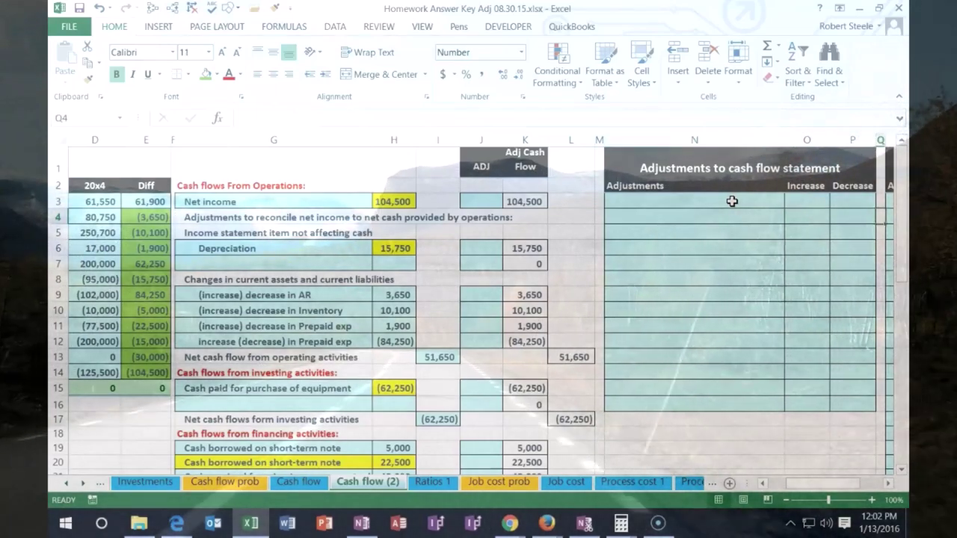
{"action": "key", "text": "Right"}
{"action": "key", "text": "Right"}
{"action": "key", "text": "Right"}
{"action": "key", "text": "Right"}
{"action": "key", "text": "Right"}
{"action": "key", "text": "Right"}
{"action": "key", "text": "Left"}
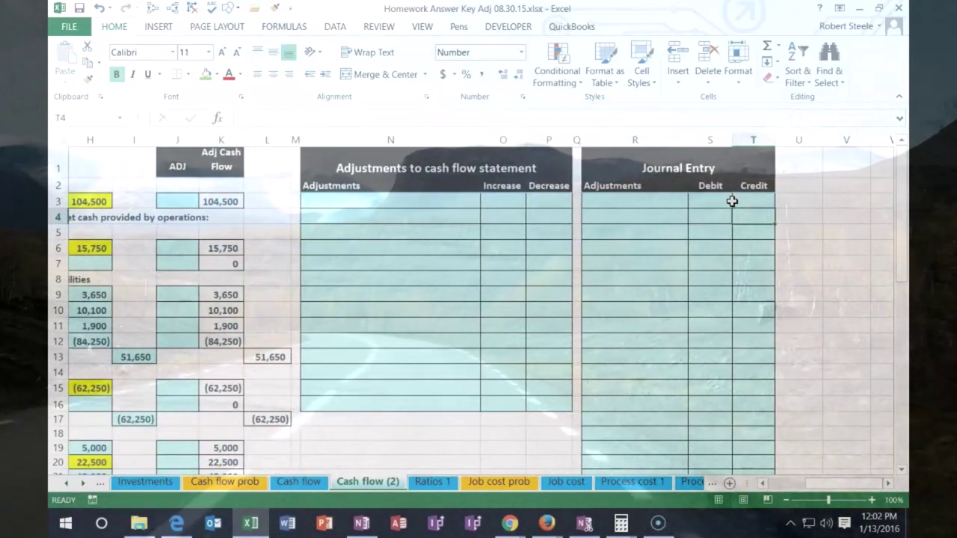
{"action": "key", "text": "Up"}
{"action": "key", "text": "Left"}
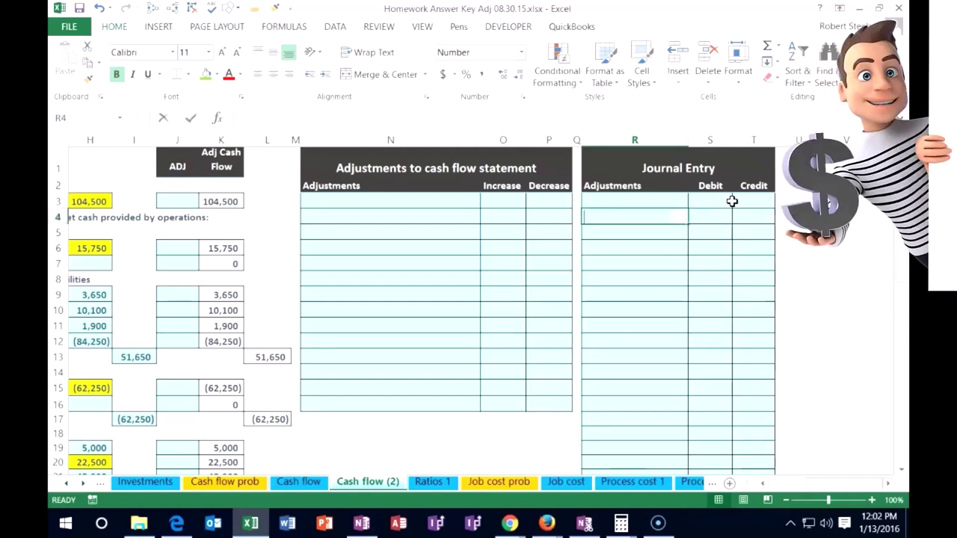
{"action": "type", "text": "Cash"}
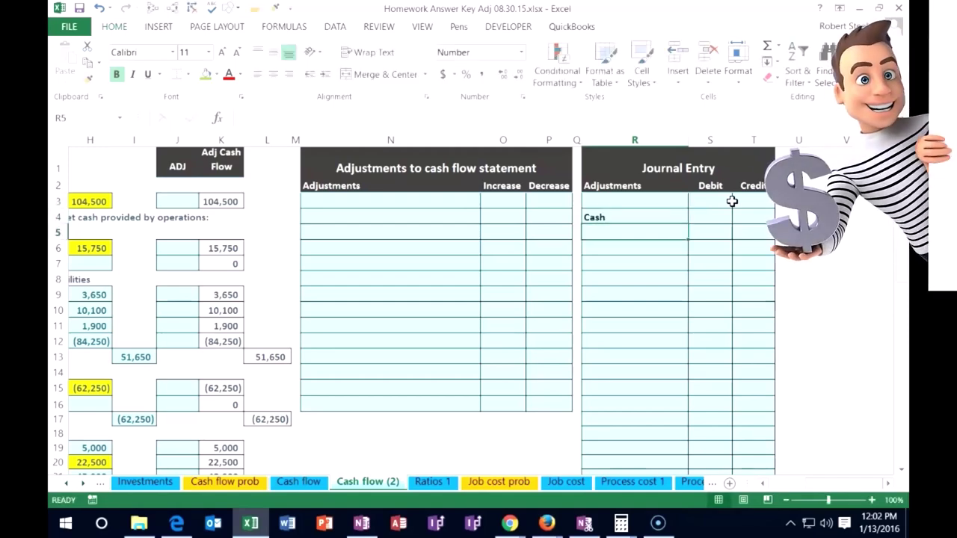
Step: Check the declared and paid cash dividends in transaction note e, and enter -53600 as the Cash credit in T4
{"action": "scroll", "coordinate": [848, 485], "scroll_direction": "left", "scroll_amount": 5}
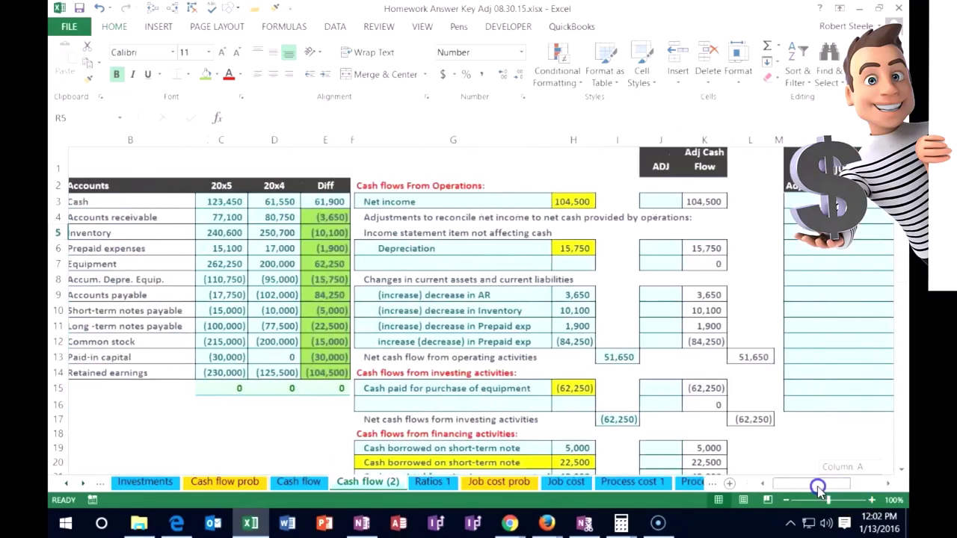
{"action": "scroll", "coordinate": [379, 384], "scroll_direction": "down", "scroll_amount": 8}
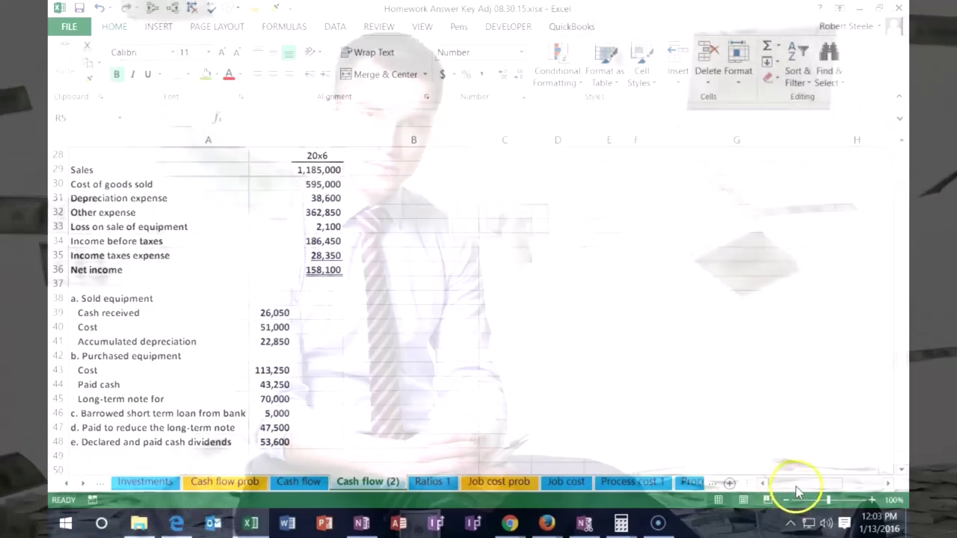
{"action": "left_click_drag", "start_coordinate": [793, 483], "coordinate": [814, 482]}
{"action": "scroll", "coordinate": [794, 453], "scroll_direction": "up", "scroll_amount": 9}
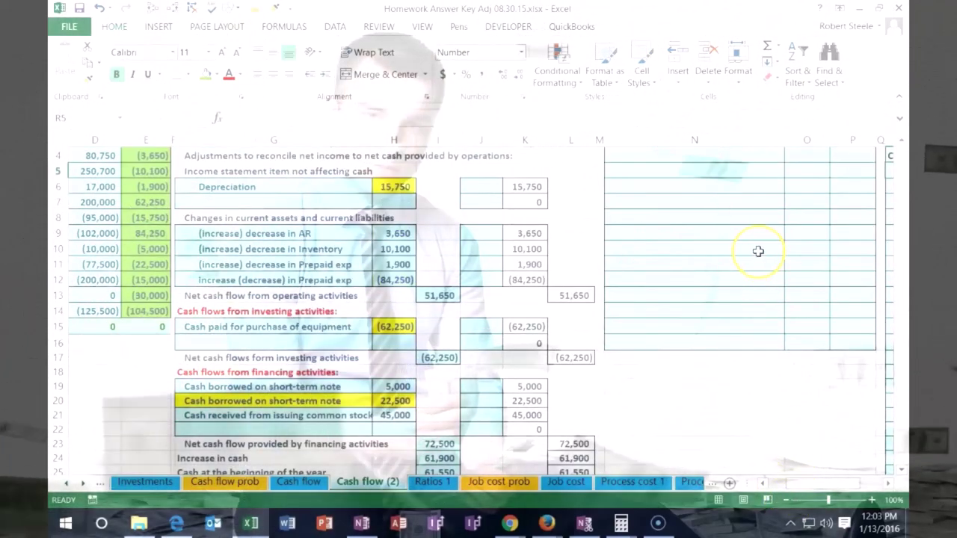
{"action": "left_click", "coordinate": [757, 258]}
{"action": "key", "text": "Right"}
{"action": "key", "text": "Right"}
{"action": "key", "text": "Right"}
{"action": "key", "text": "Right"}
{"action": "key", "text": "Right"}
{"action": "key", "text": "Right"}
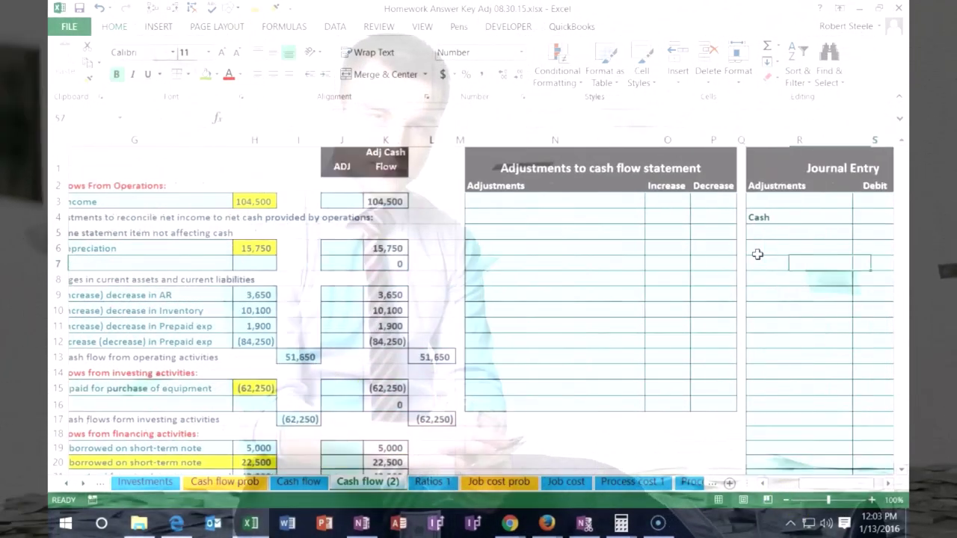
{"action": "key", "text": "Up"}
{"action": "key", "text": "Up"}
{"action": "key", "text": "Up"}
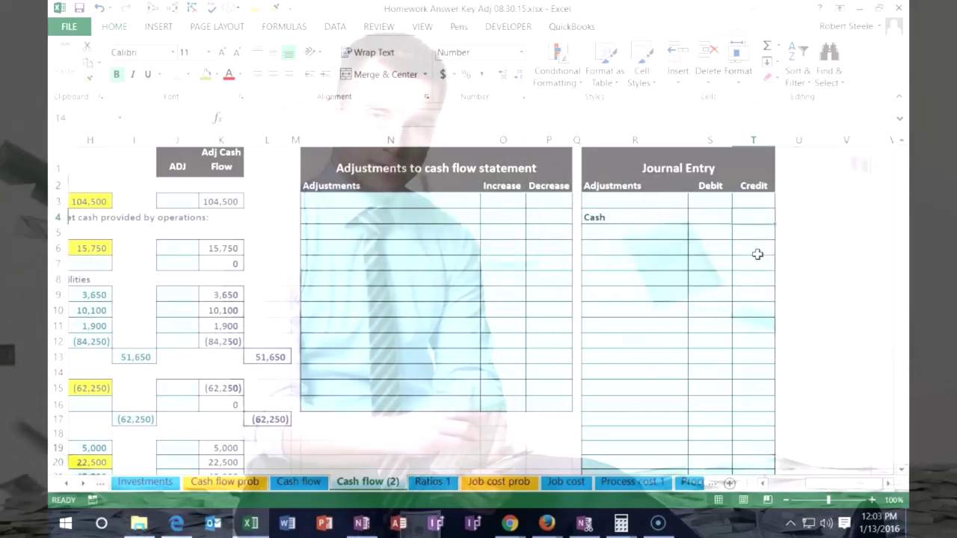
{"action": "type", "text": "=53600"}
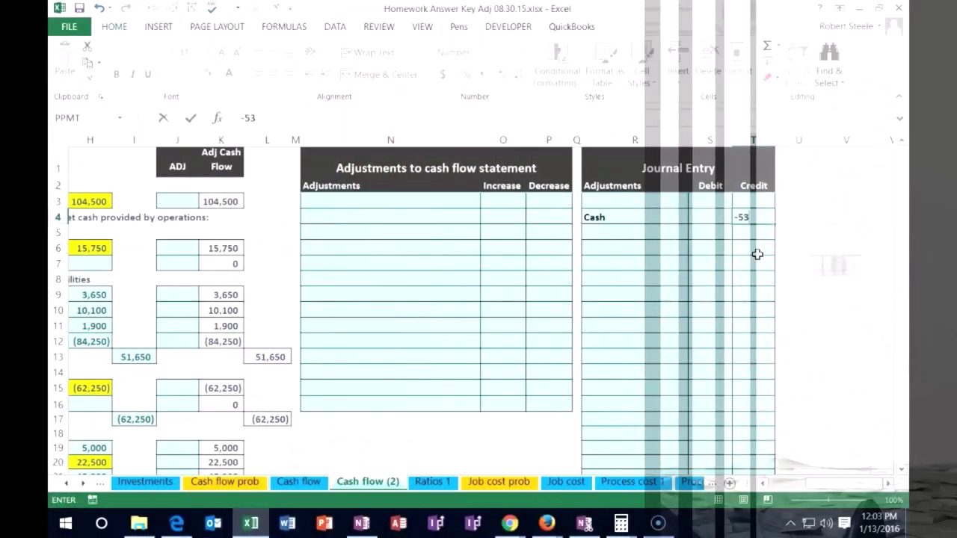
{"action": "key", "text": "ctrl+Return"}
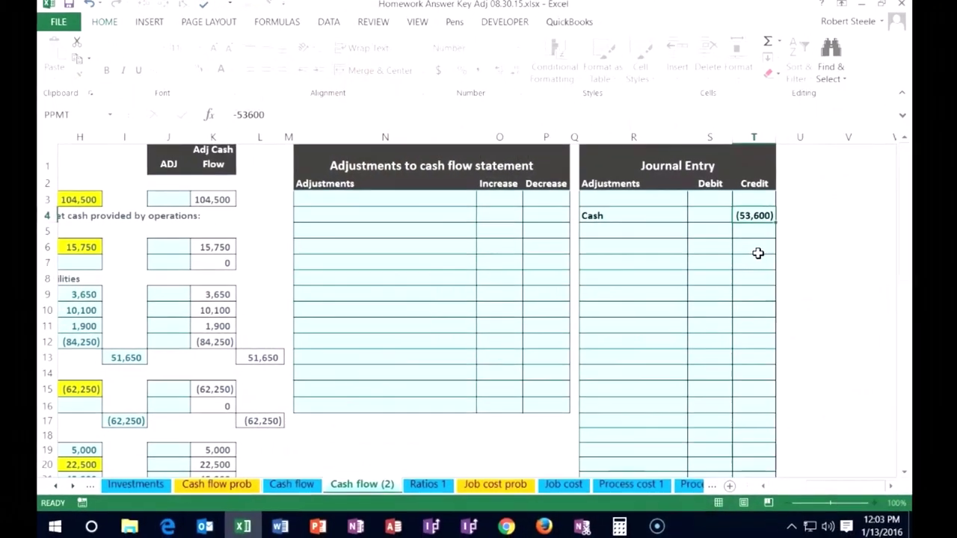
Step: Complete the dividend journal entry in row 3 with Retained earnings as the account and a debit of 53,600
{"action": "key", "text": "Up"}
{"action": "key", "text": "Left"}
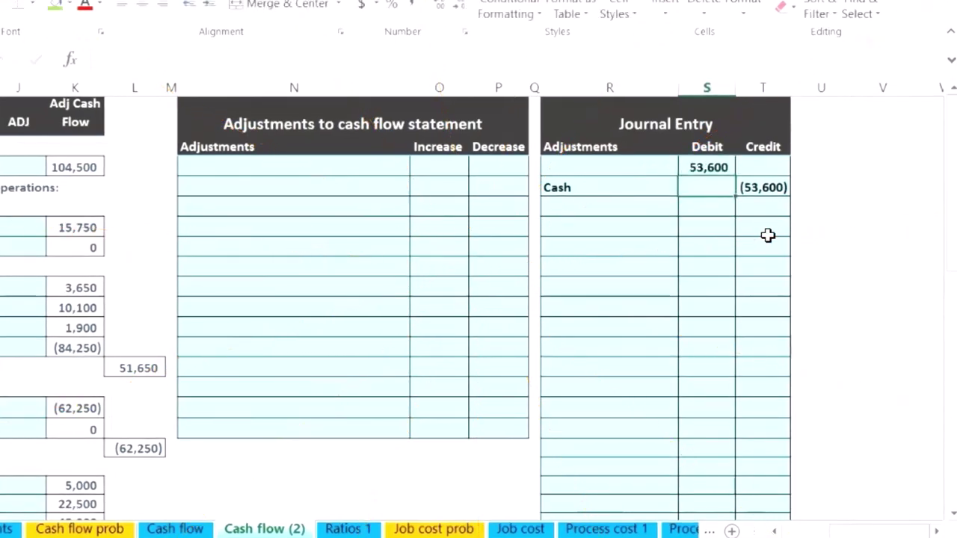
{"action": "key", "text": "Up"}
{"action": "key", "text": "Left"}
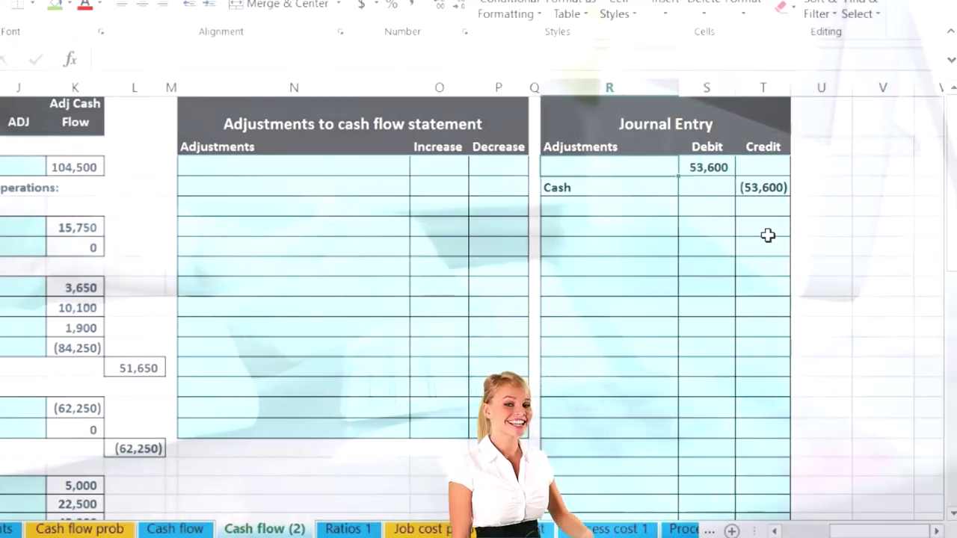
{"action": "key", "text": "F2"}
{"action": "type", "text": "Retaine"}
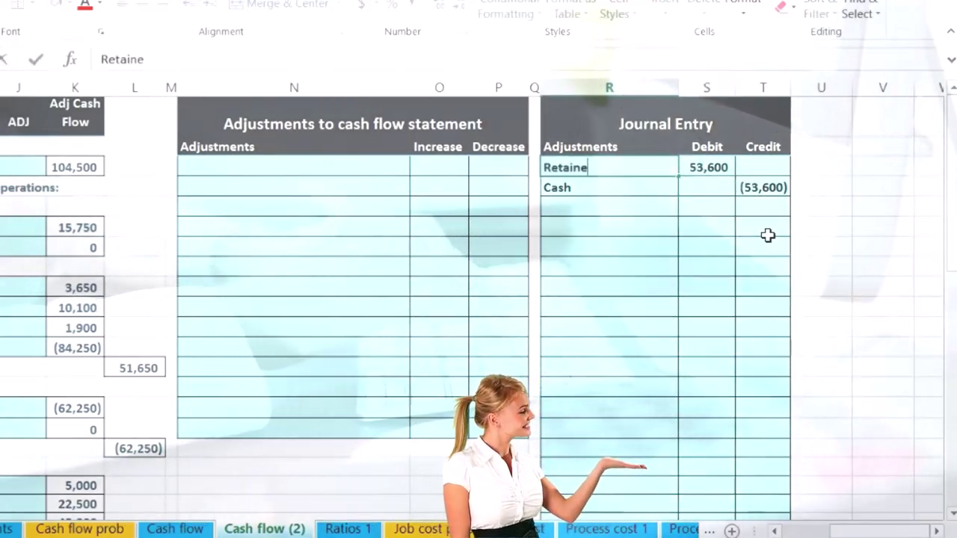
{"action": "type", "text": "d earnings"}
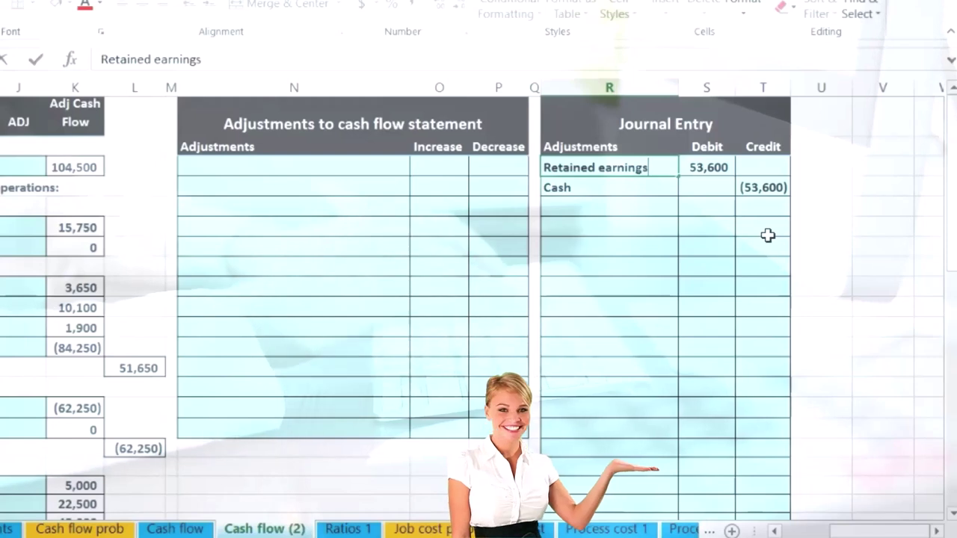
{"action": "key", "text": "Tab"}
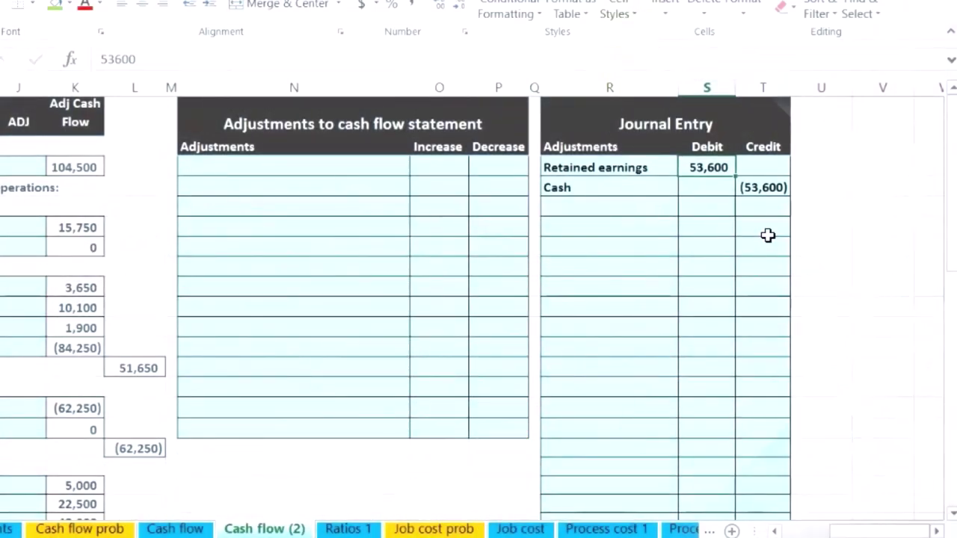
Step: Record Net income with an increase of 53600 in row 3 of the Adjustments to cash flow statement table
{"action": "key", "text": "Left"}
{"action": "key", "text": "Left"}
{"action": "key", "text": "Left"}
{"action": "key", "text": "Left"}
{"action": "key", "text": "Left"}
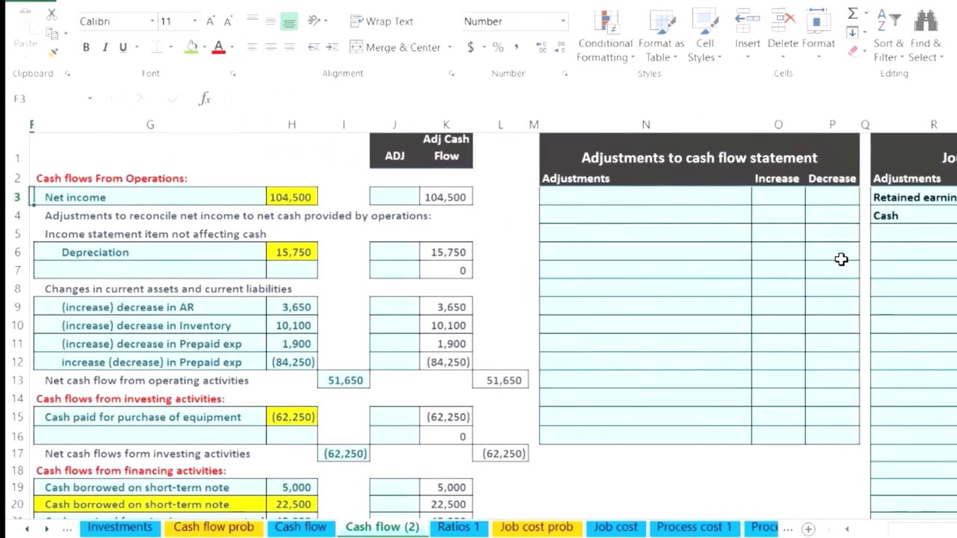
{"action": "key", "text": "Right"}
{"action": "key", "text": "Right"}
{"action": "key", "text": "Right"}
{"action": "key", "text": "Right"}
{"action": "key", "text": "Right"}
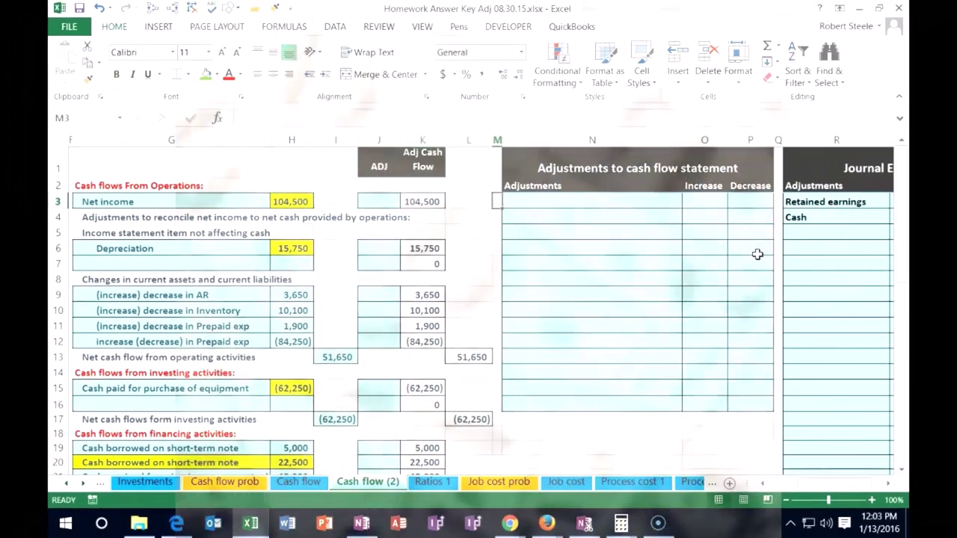
{"action": "key", "text": "Right"}
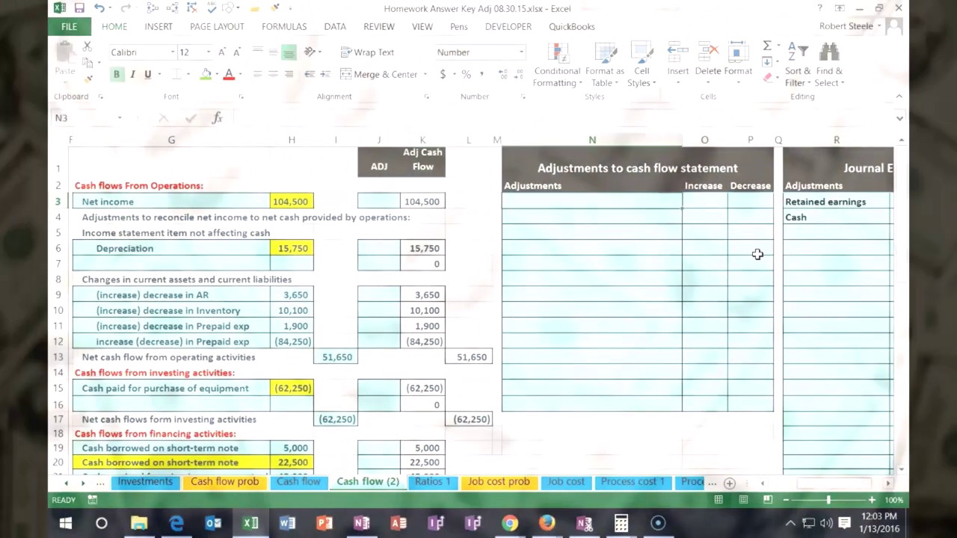
{"action": "type", "text": "Net income"}
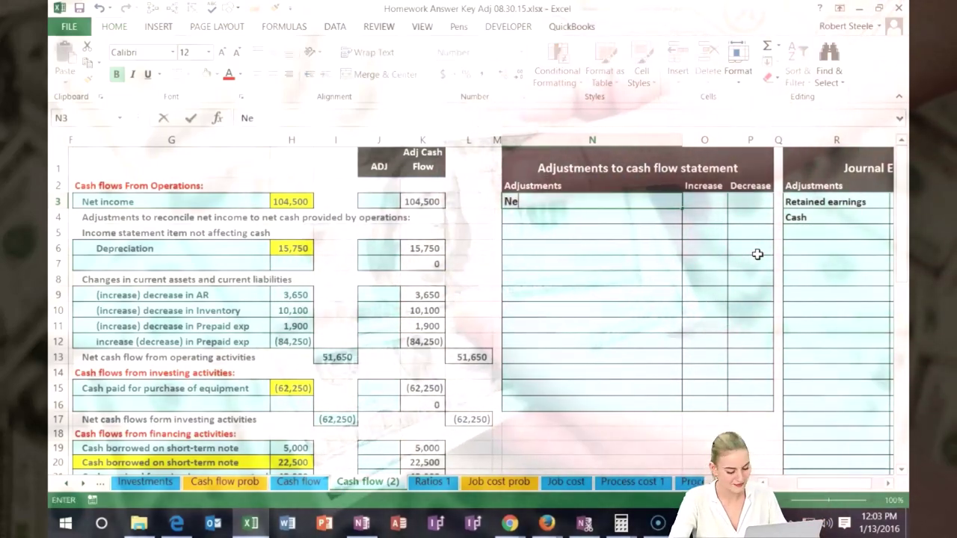
{"action": "key", "text": "Tab"}
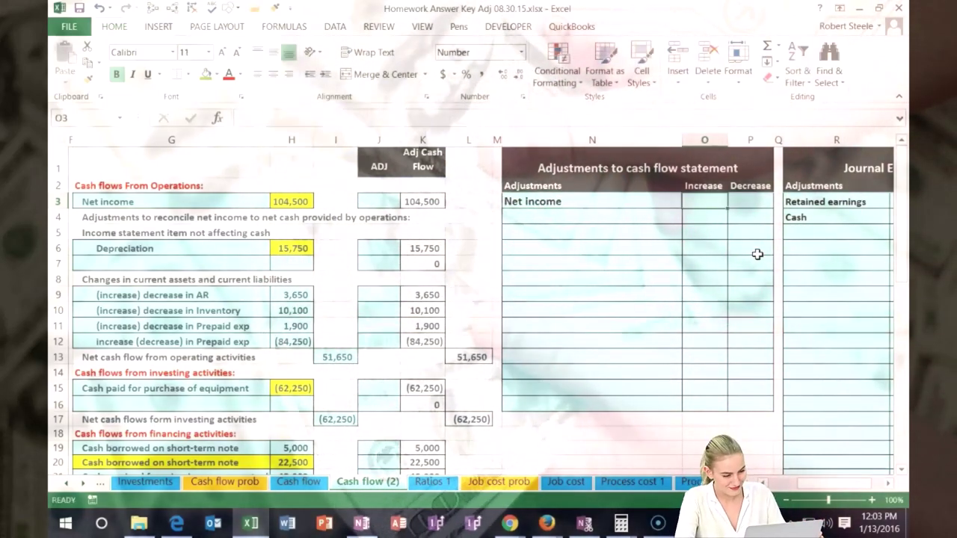
{"action": "left_click", "coordinate": [738, 171]}
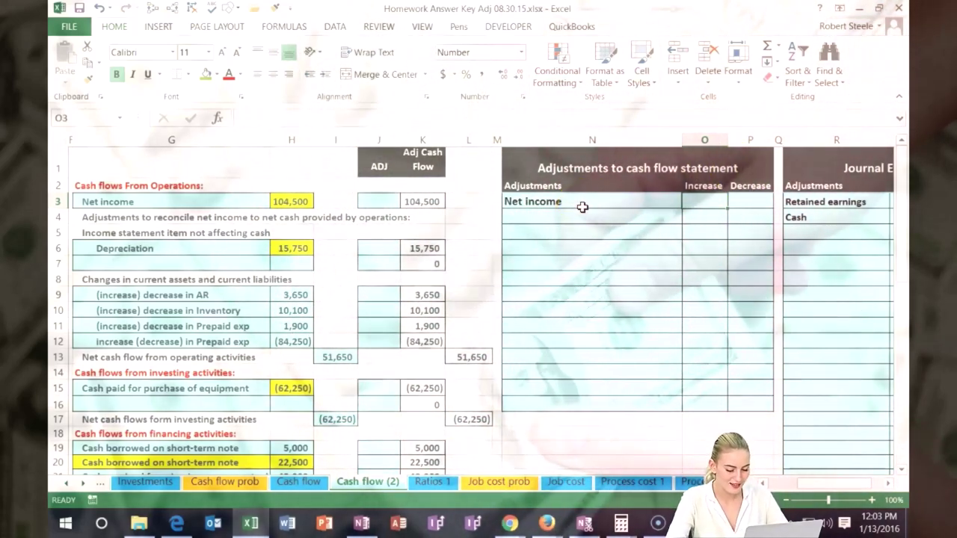
{"action": "type", "text": "53600"}
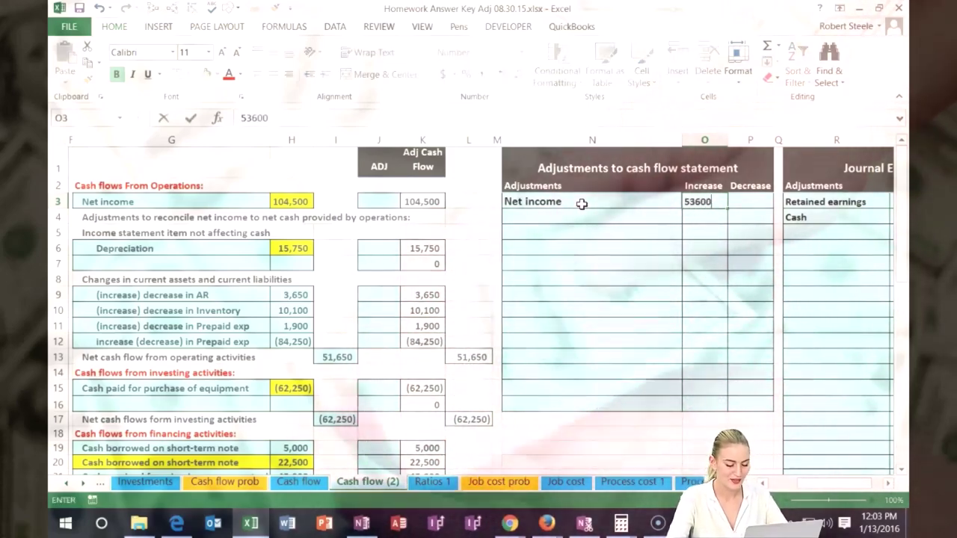
{"action": "key", "text": "Return"}
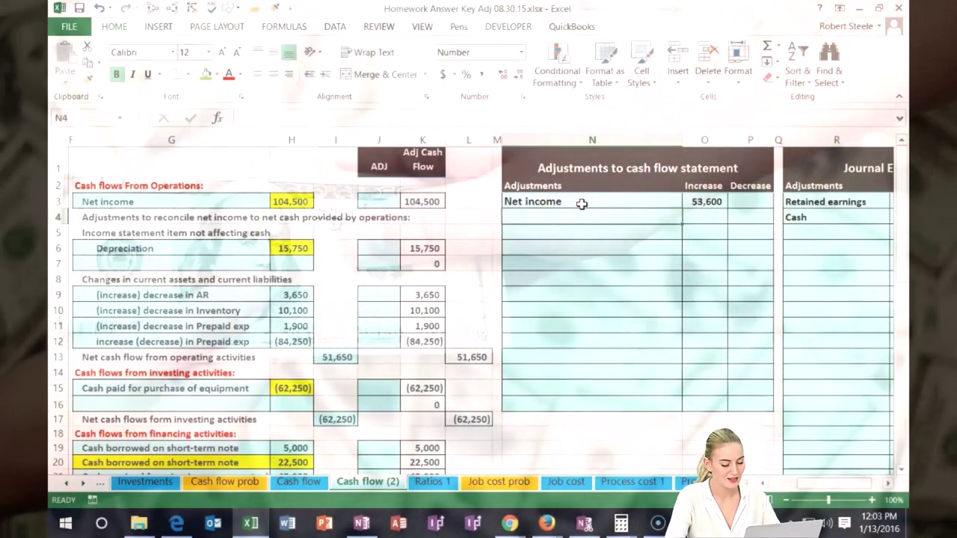
Step: Enter the 53,600 net income adjustment in J3 and inspect the adjusted cash flow formula in K3
{"action": "left_click", "coordinate": [377, 206]}
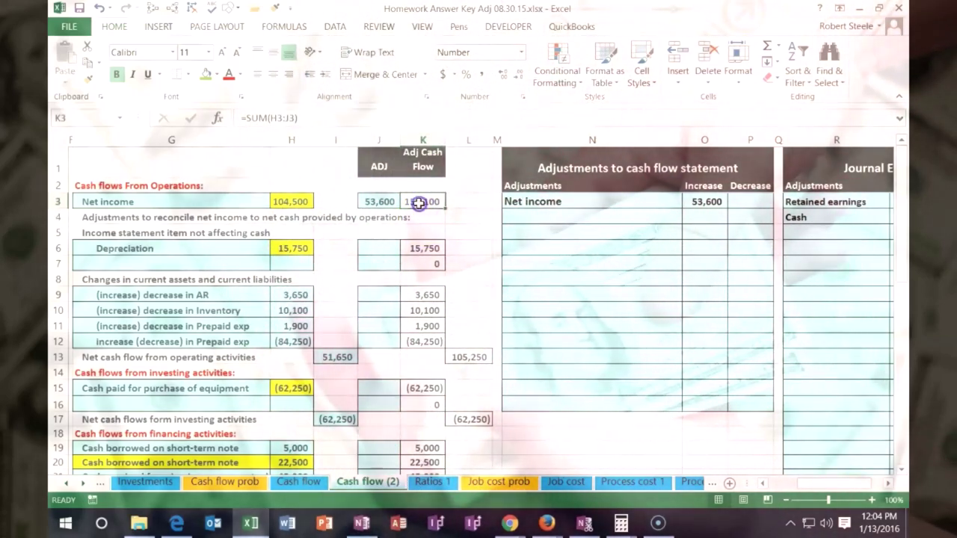
{"action": "double_click", "coordinate": [423, 203]}
{"action": "key", "text": "Escape"}
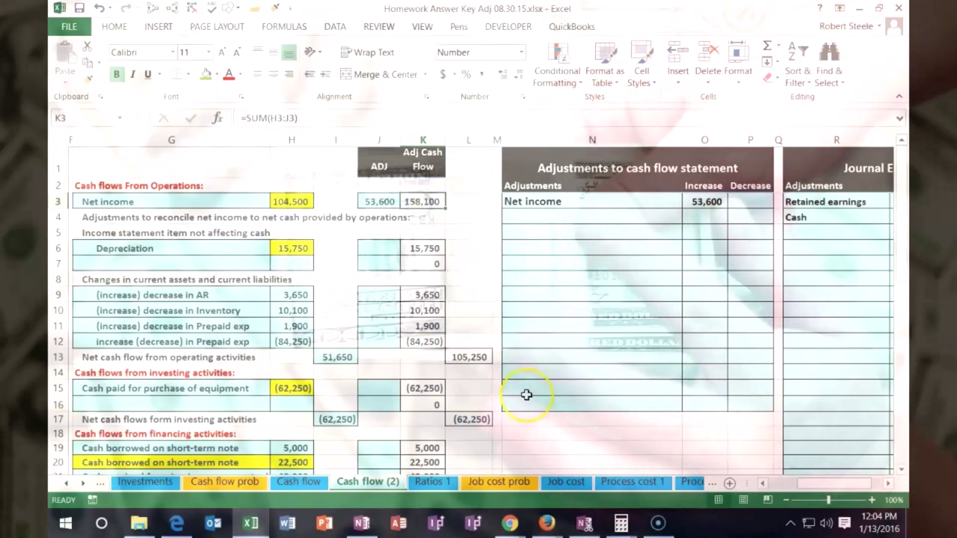
Step: Compare the adjusted net income in K3 with the income statement, and check the adjusted ending cash in L26
{"action": "left_click_drag", "start_coordinate": [843, 484], "coordinate": [802, 484]}
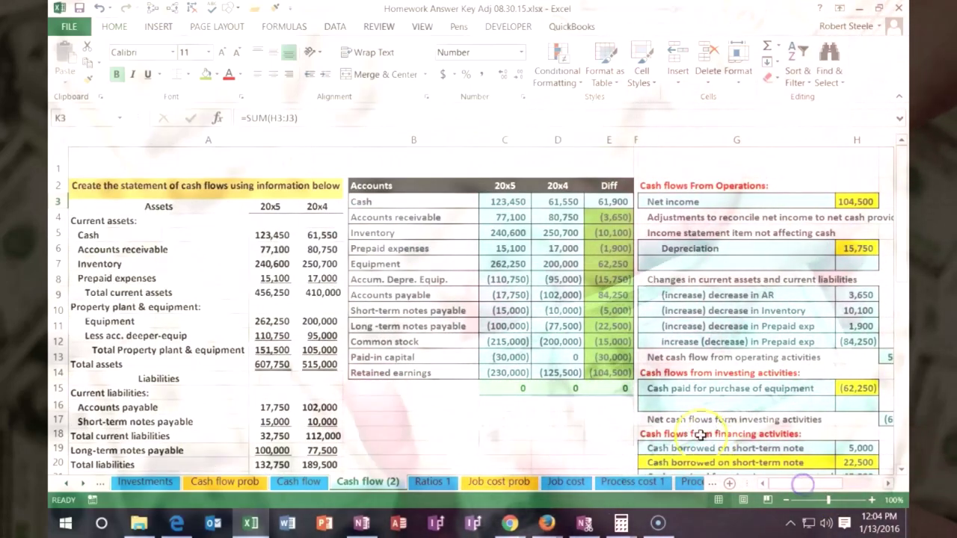
{"action": "scroll", "coordinate": [559, 416], "scroll_direction": "down", "scroll_amount": 6}
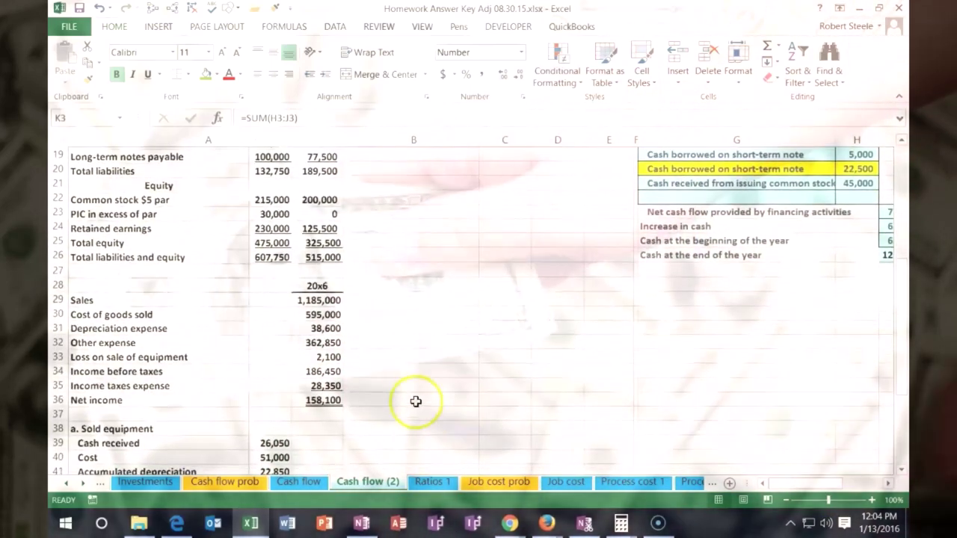
{"action": "scroll", "coordinate": [574, 390], "scroll_direction": "up", "scroll_amount": 5}
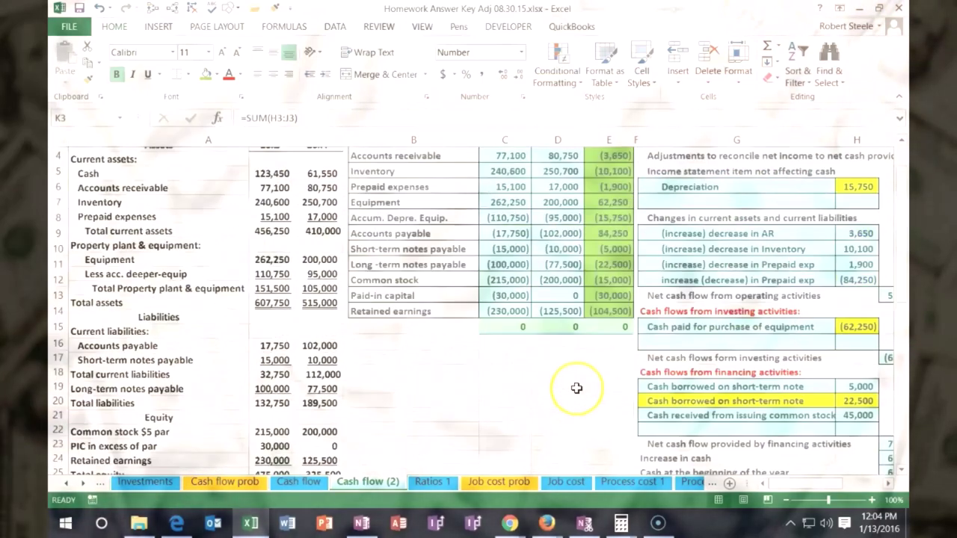
{"action": "scroll", "coordinate": [577, 388], "scroll_direction": "up", "scroll_amount": 1}
{"action": "left_click_drag", "start_coordinate": [800, 485], "coordinate": [815, 486]}
{"action": "left_click", "coordinate": [893, 484]}
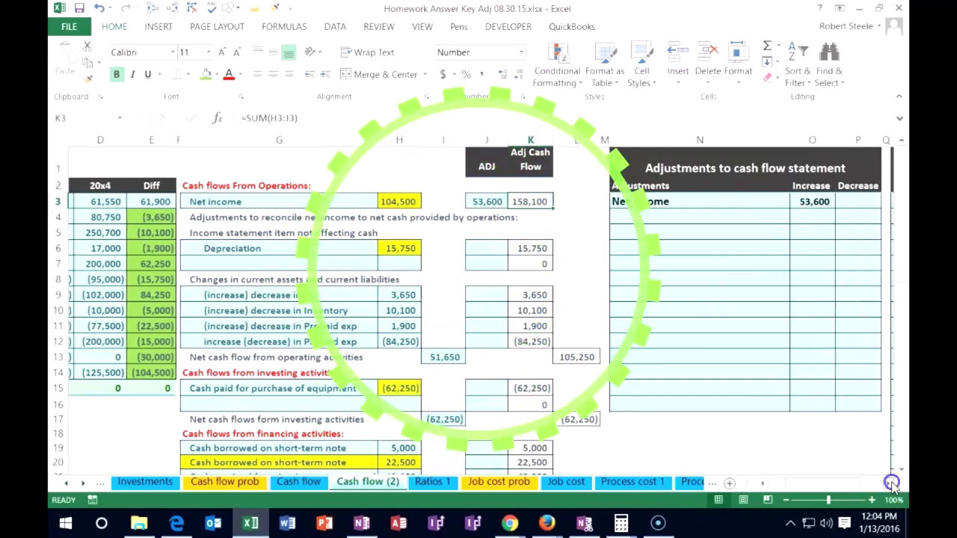
{"action": "scroll", "coordinate": [629, 361], "scroll_direction": "down", "scroll_amount": 4}
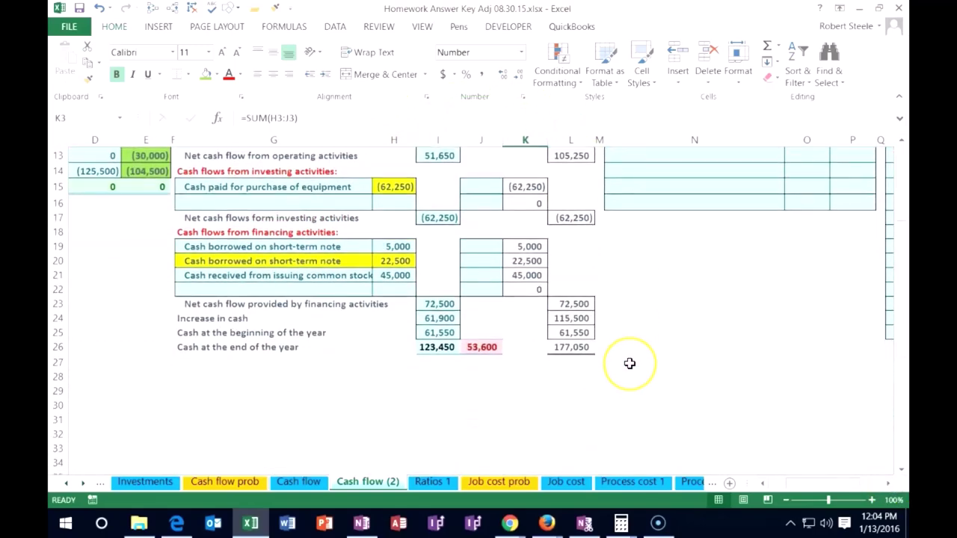
{"action": "left_click", "coordinate": [577, 348]}
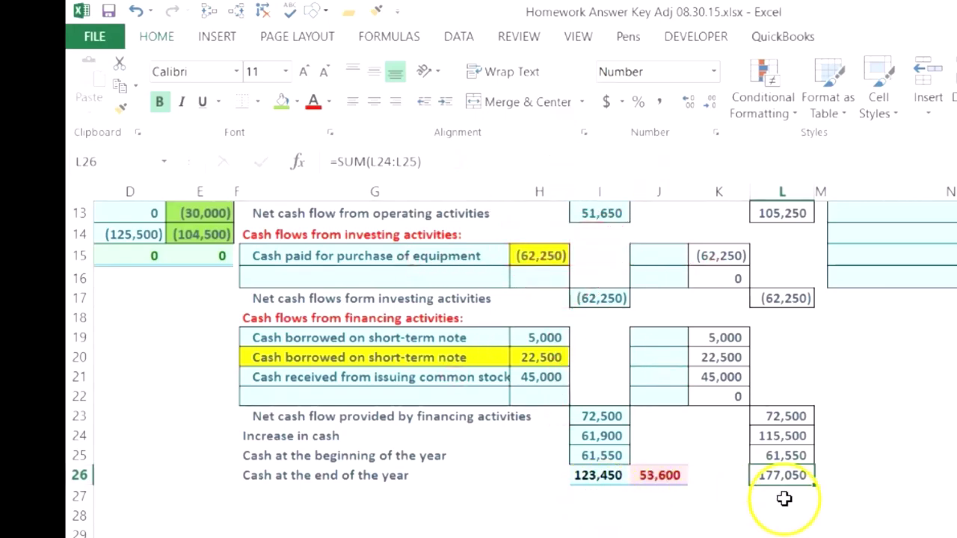
{"action": "scroll", "coordinate": [784, 499], "scroll_direction": "up", "scroll_amount": 4}
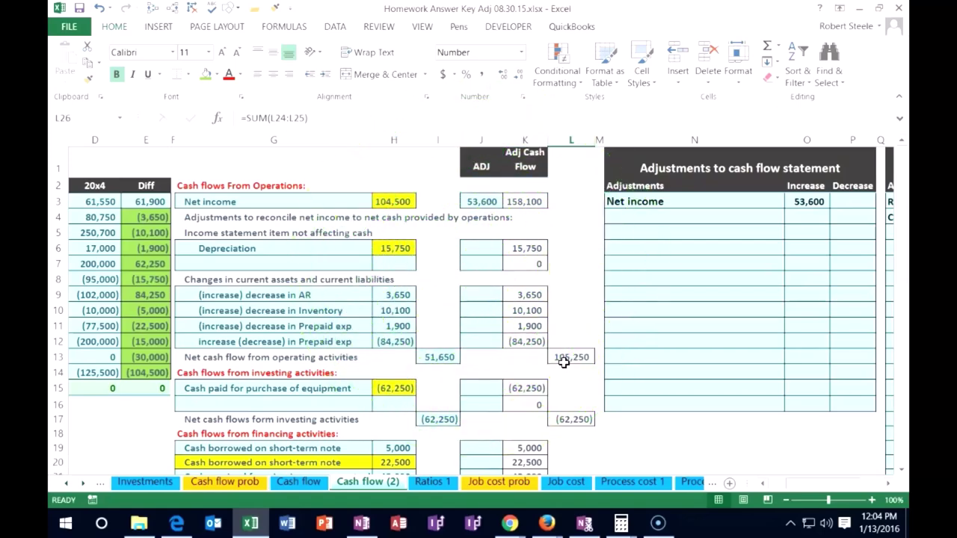
Step: Record Cash paid for dividends with a decrease of 53,600 as a negative amount in row 4 of the adjustments table
{"action": "left_click", "coordinate": [706, 215]}
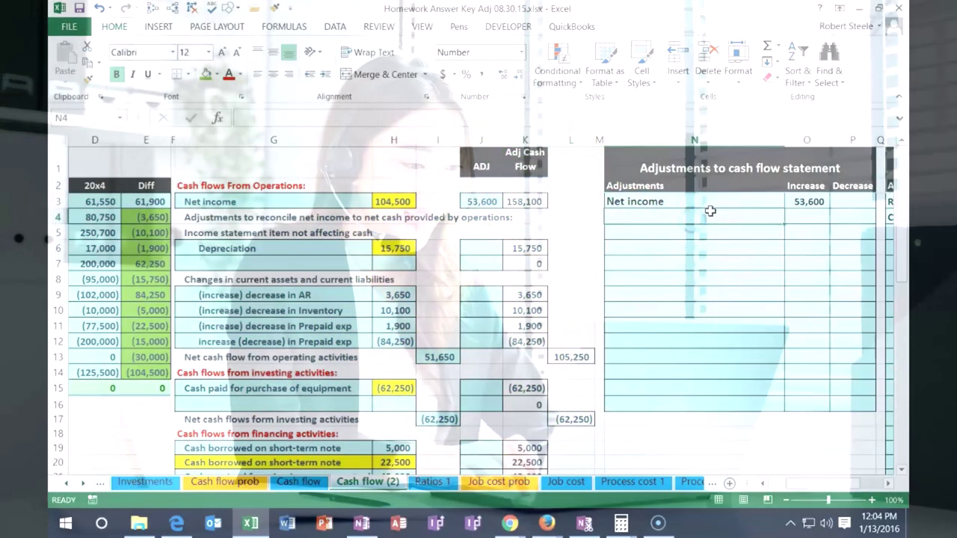
{"action": "type", "text": "Cash pai"}
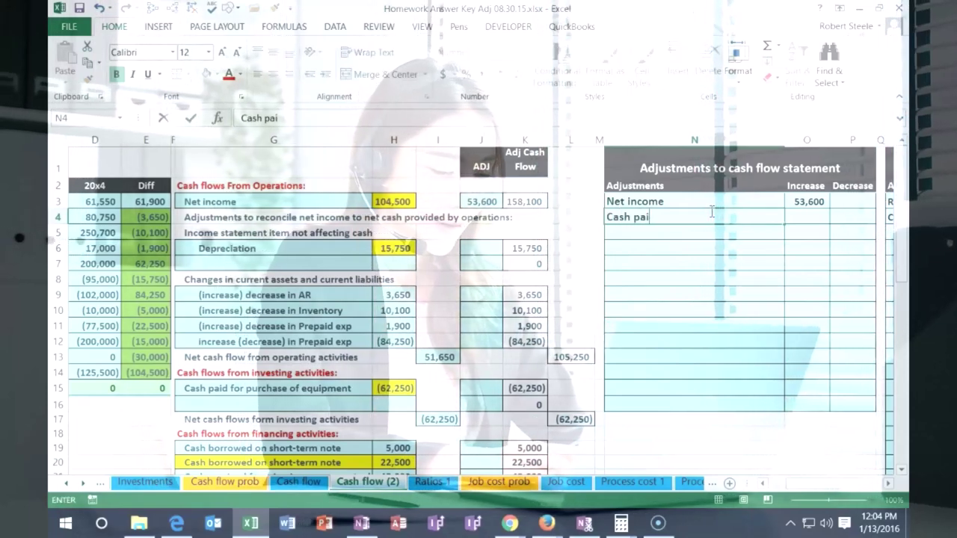
{"action": "type", "text": "d for div"}
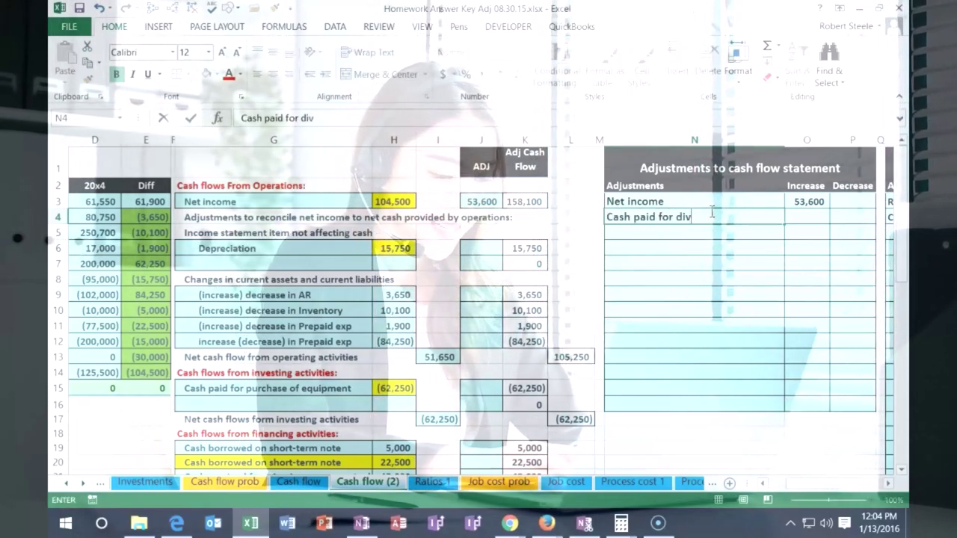
{"action": "type", "text": "idends"}
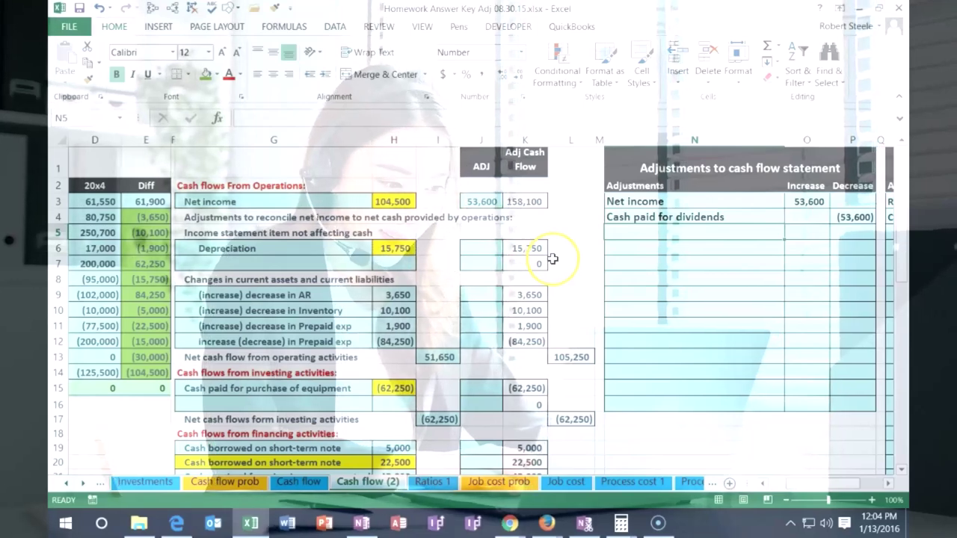
Step: Label the blank financing activities line in G22 as Cash paid for dividends
{"action": "scroll", "coordinate": [555, 259], "scroll_direction": "down", "scroll_amount": 2}
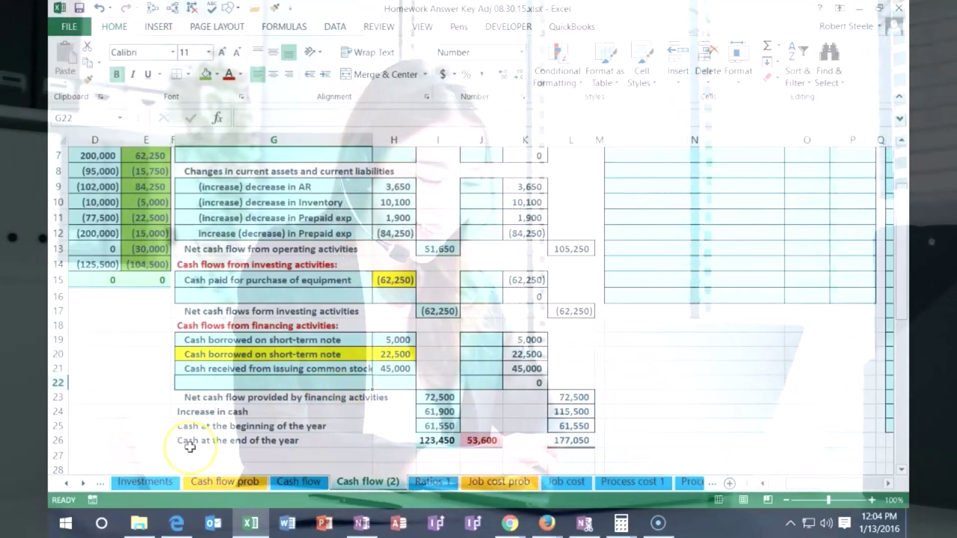
{"action": "type", "text": "Cash paid for dividends"}
{"action": "key", "text": "Tab"}
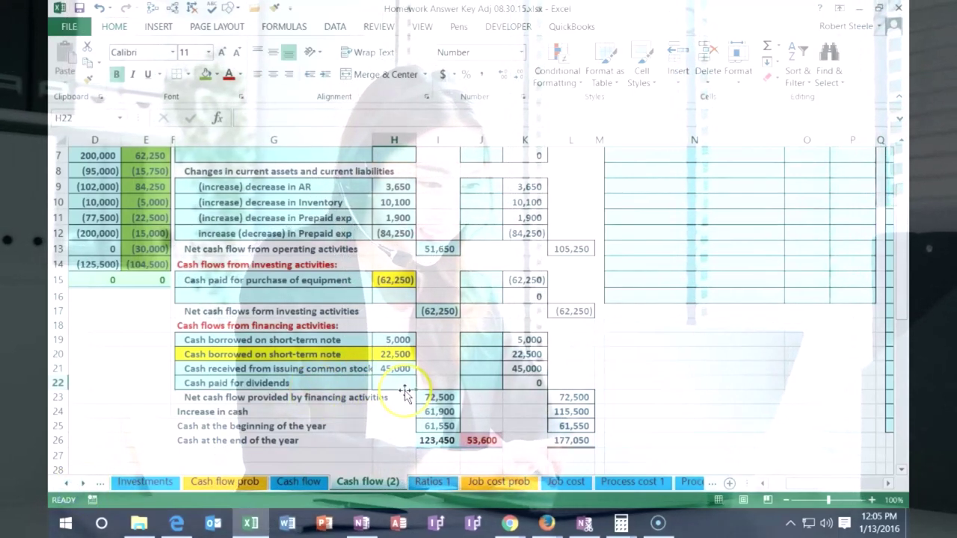
Step: Enter the cash paid for dividends adjustment of -53,600 in the ADJ column at J22
{"action": "left_click", "coordinate": [479, 384]}
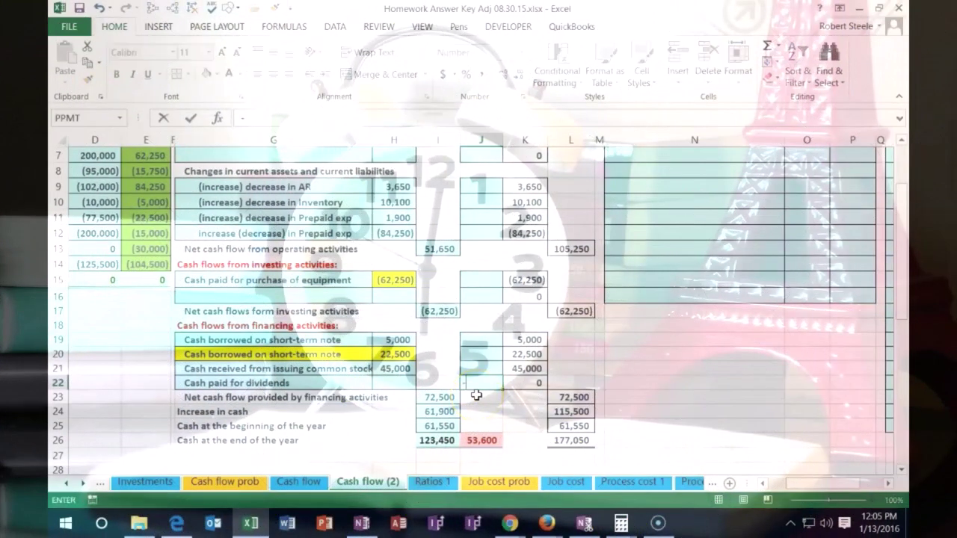
{"action": "type", "text": "53600"}
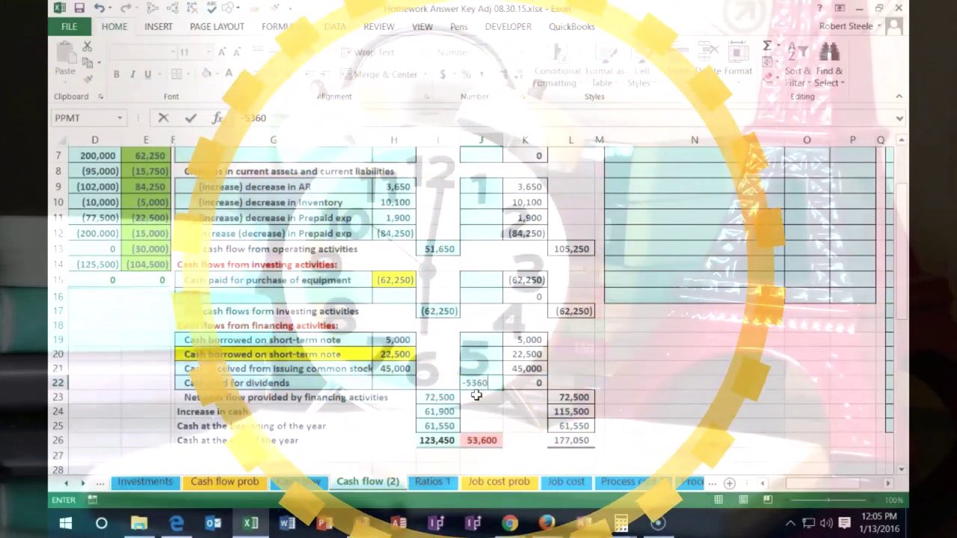
{"action": "key", "text": "Return"}
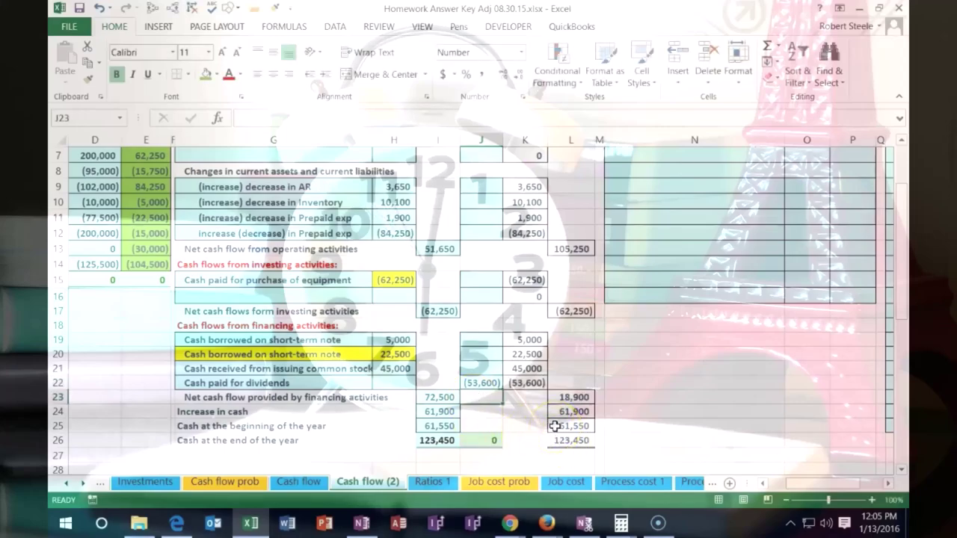
Step: Remove the yellow fill from the net income amount in H3
{"action": "scroll", "coordinate": [553, 425], "scroll_direction": "up", "scroll_amount": 2}
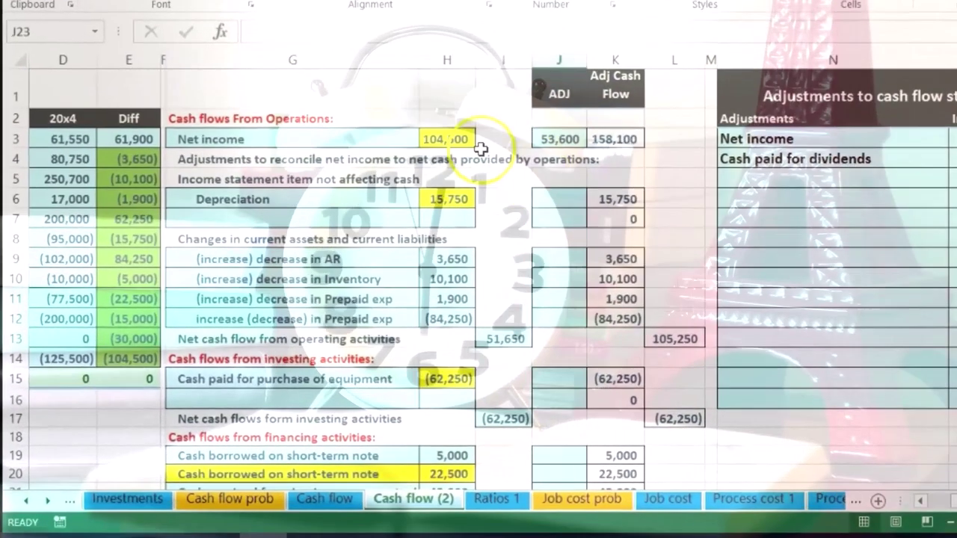
{"action": "left_click", "coordinate": [405, 122]}
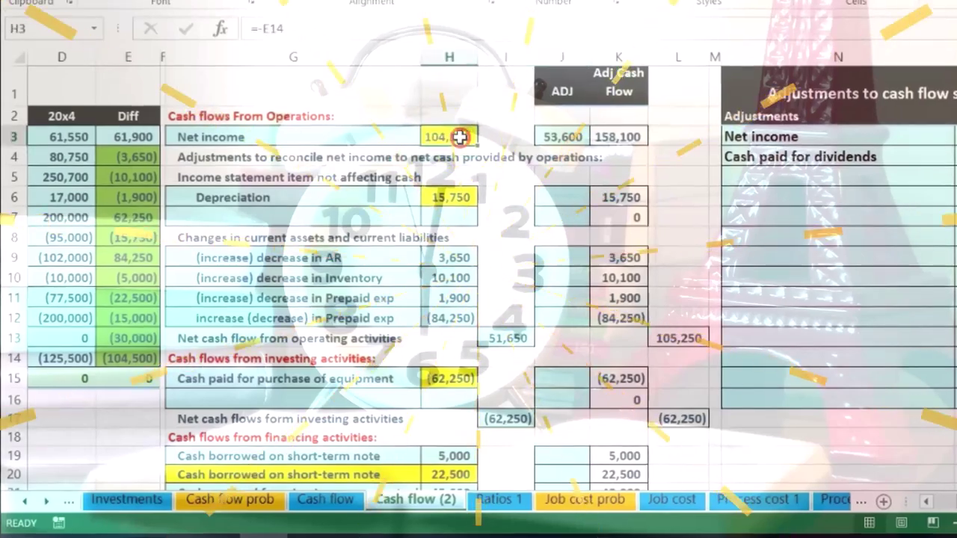
{"action": "right_click", "coordinate": [464, 137]}
{"action": "left_click", "coordinate": [551, 109]}
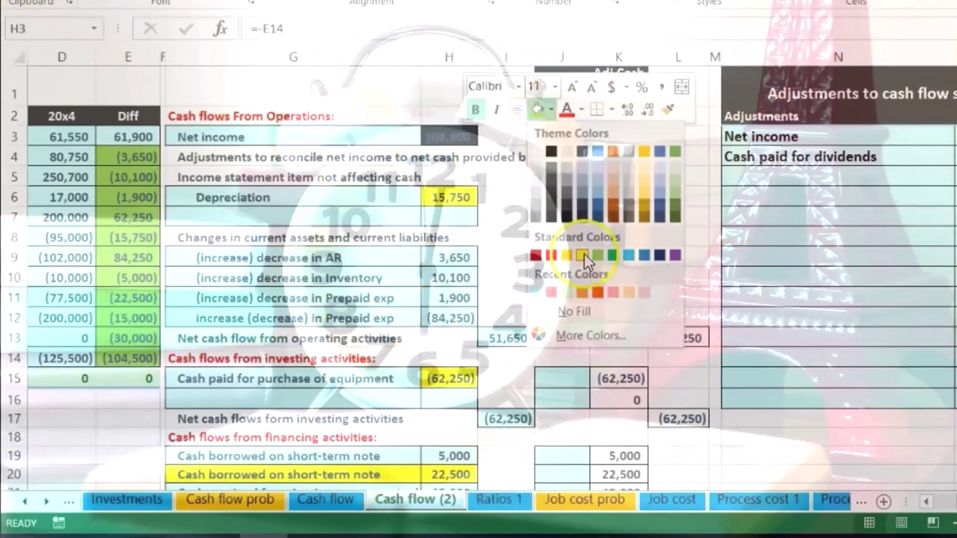
{"action": "left_click", "coordinate": [579, 313]}
{"action": "left_click", "coordinate": [625, 135]}
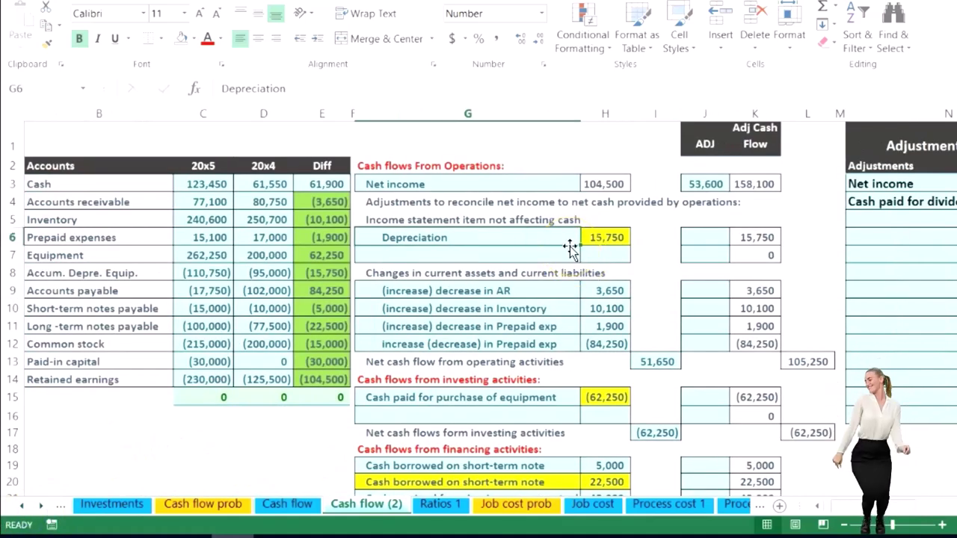
Step: Review the income statement and the additional transactions in column A, focusing on depreciation expense and the sold equipment details
{"action": "key", "text": "Left"}
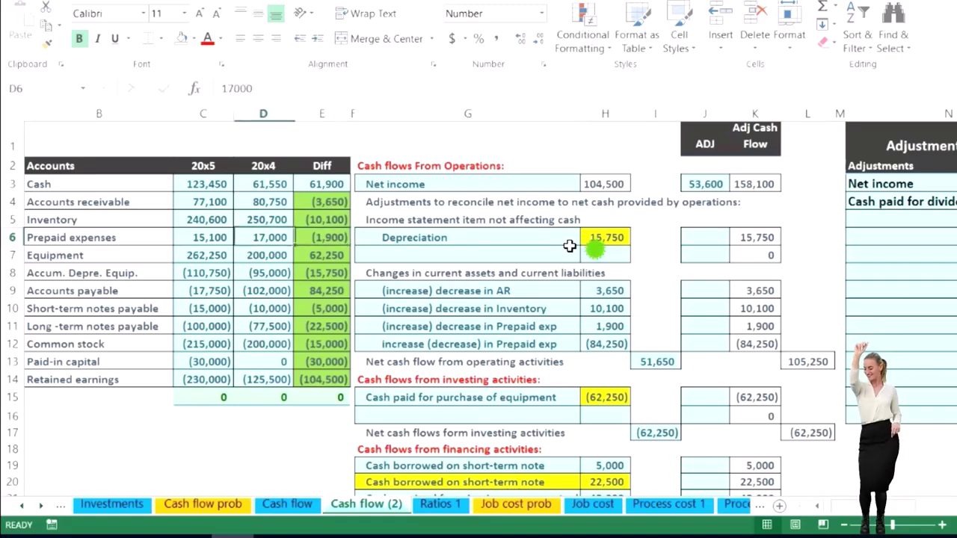
{"action": "key", "text": "Home"}
{"action": "scroll", "coordinate": [433, 327], "scroll_direction": "down", "scroll_amount": 7}
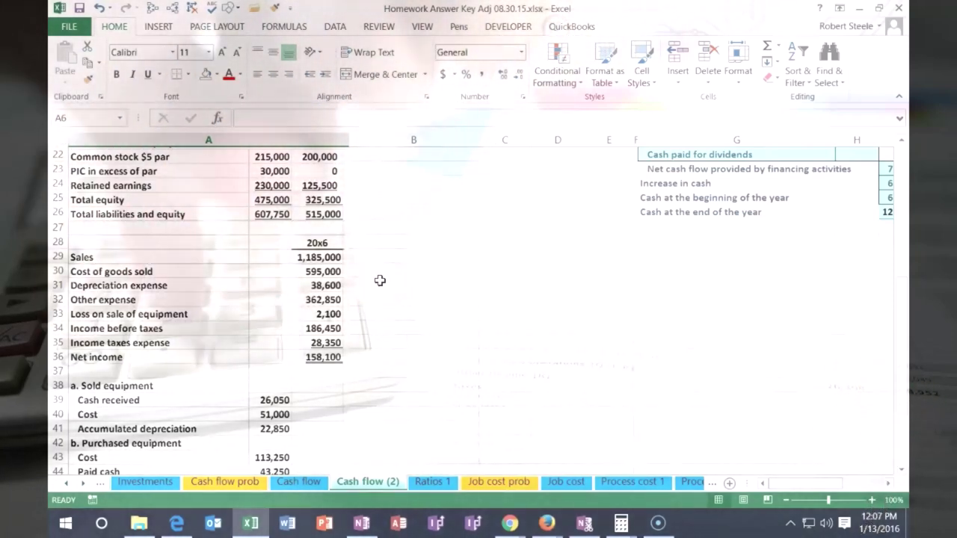
{"action": "left_click", "coordinate": [381, 289]}
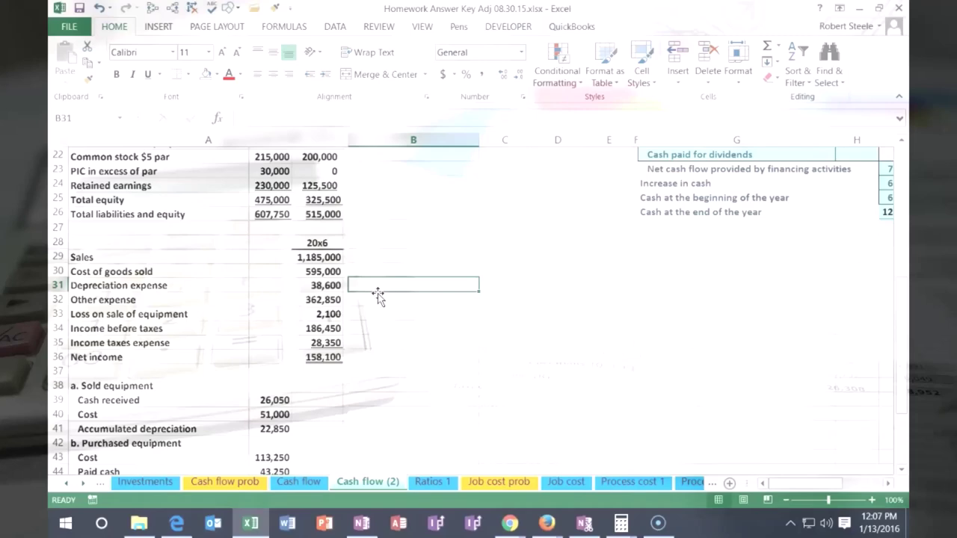
{"action": "left_click", "coordinate": [375, 293]}
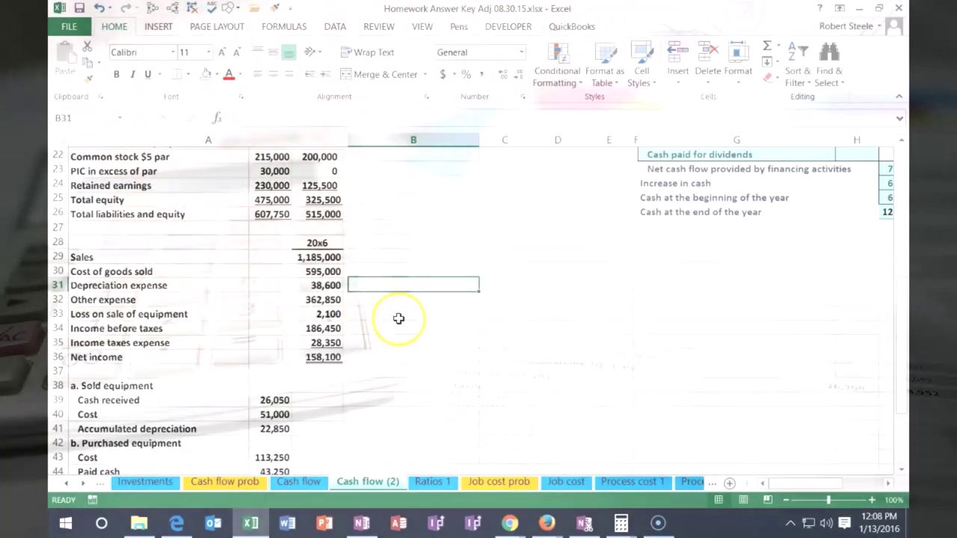
{"action": "scroll", "coordinate": [398, 320], "scroll_direction": "down", "scroll_amount": 1}
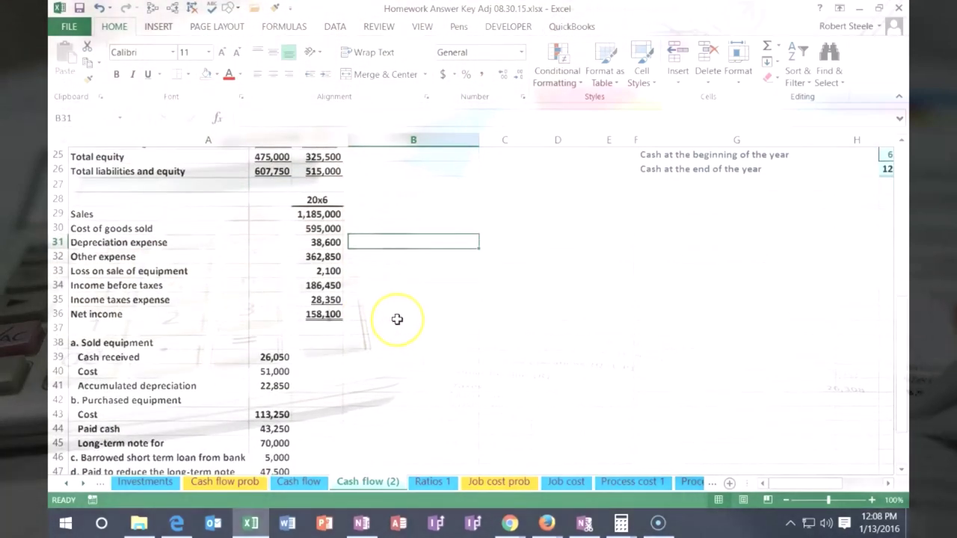
{"action": "scroll", "coordinate": [397, 322], "scroll_direction": "down", "scroll_amount": 1}
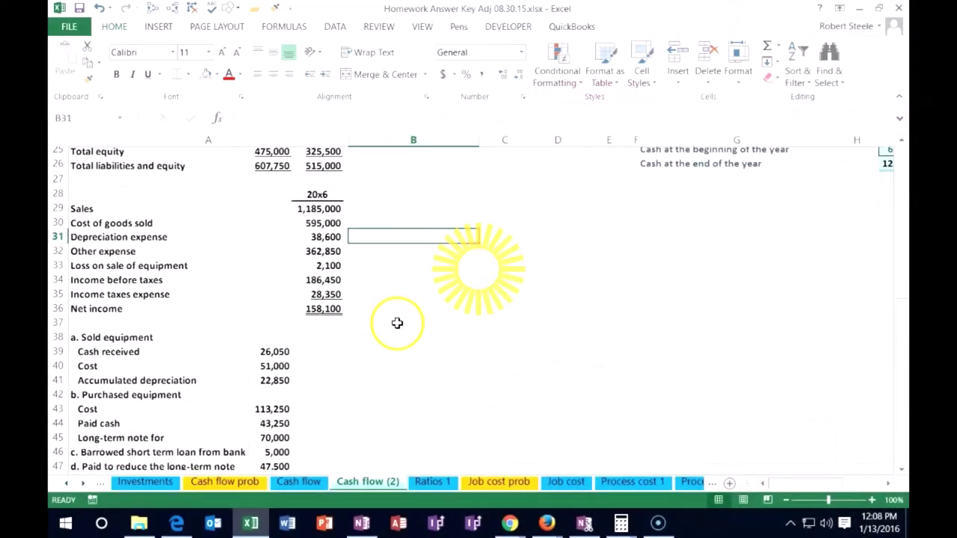
{"action": "scroll", "coordinate": [397, 323], "scroll_direction": "down", "scroll_amount": 1}
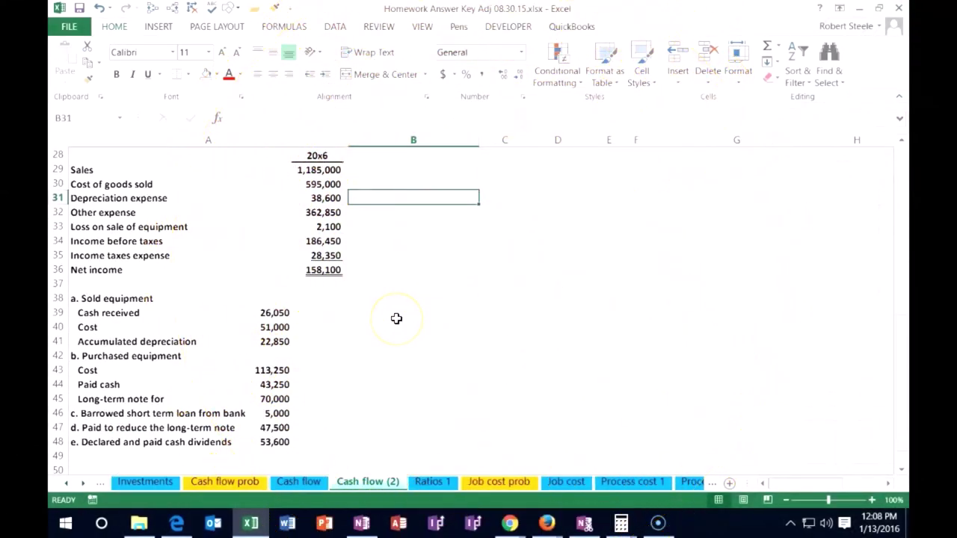
{"action": "scroll", "coordinate": [396, 318], "scroll_direction": "down", "scroll_amount": 1}
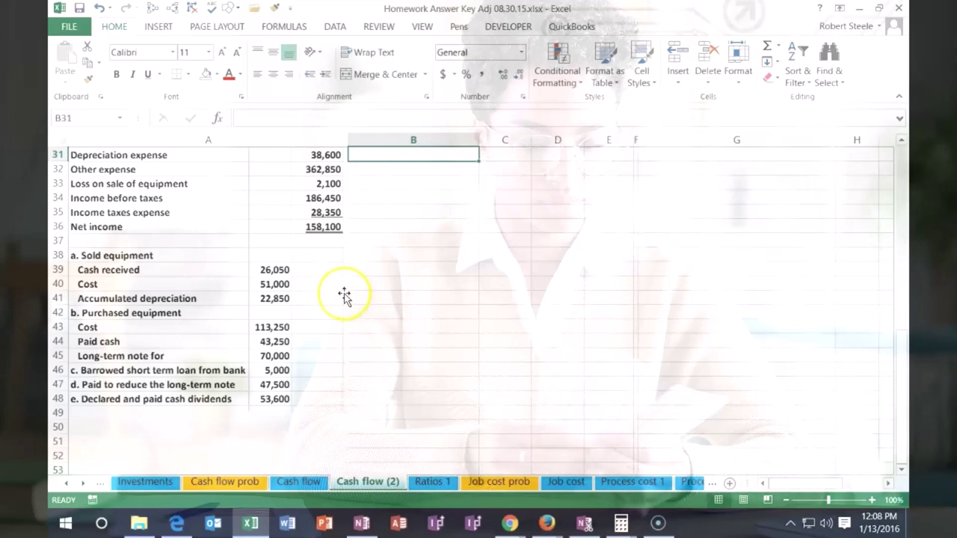
{"action": "left_click", "coordinate": [230, 277]}
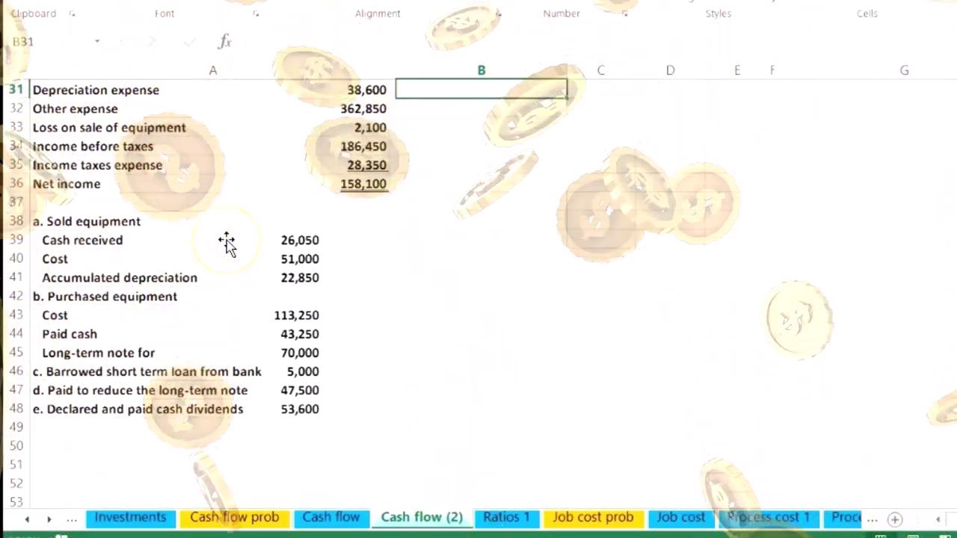
Step: Start the equipment sale journal entry in row 6 with a debit to Cash of 26,050
{"action": "key", "text": "Right"}
{"action": "key", "text": "Right"}
{"action": "key", "text": "Right"}
{"action": "key", "text": "Right"}
{"action": "key", "text": "Right"}
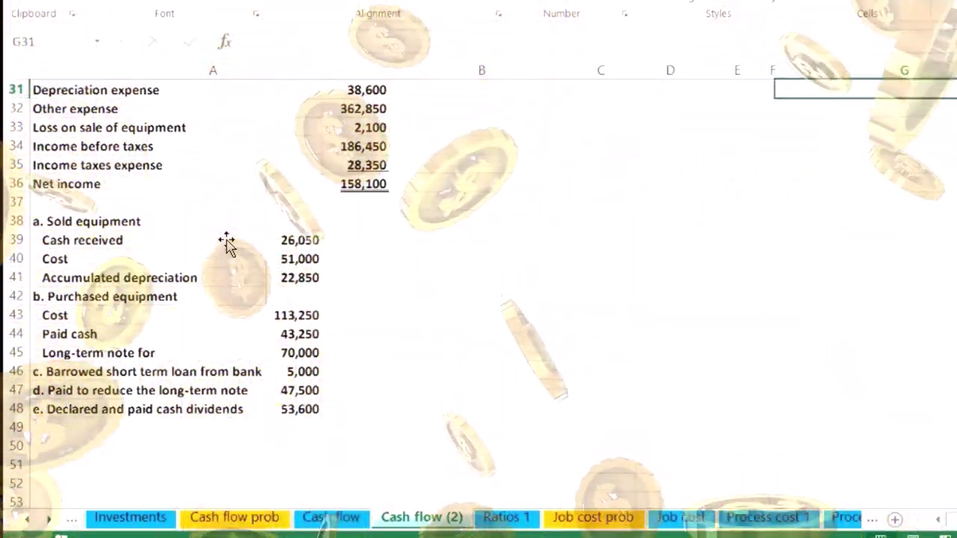
{"action": "key", "text": "Up"}
{"action": "key", "text": "Up"}
{"action": "key", "text": "Up"}
{"action": "key", "text": "Up"}
{"action": "key", "text": "Up"}
{"action": "key", "text": "Up"}
{"action": "key", "text": "Up"}
{"action": "key", "text": "Up"}
{"action": "key", "text": "Up"}
{"action": "key", "text": "Up"}
{"action": "key", "text": "Up"}
{"action": "key", "text": "Up"}
{"action": "key", "text": "Up"}
{"action": "key", "text": "Up"}
{"action": "key", "text": "Up"}
{"action": "key", "text": "Up"}
{"action": "key", "text": "Up"}
{"action": "key", "text": "Up"}
{"action": "key", "text": "Up"}
{"action": "key", "text": "Up"}
{"action": "key", "text": "Up"}
{"action": "key", "text": "Up"}
{"action": "key", "text": "Up"}
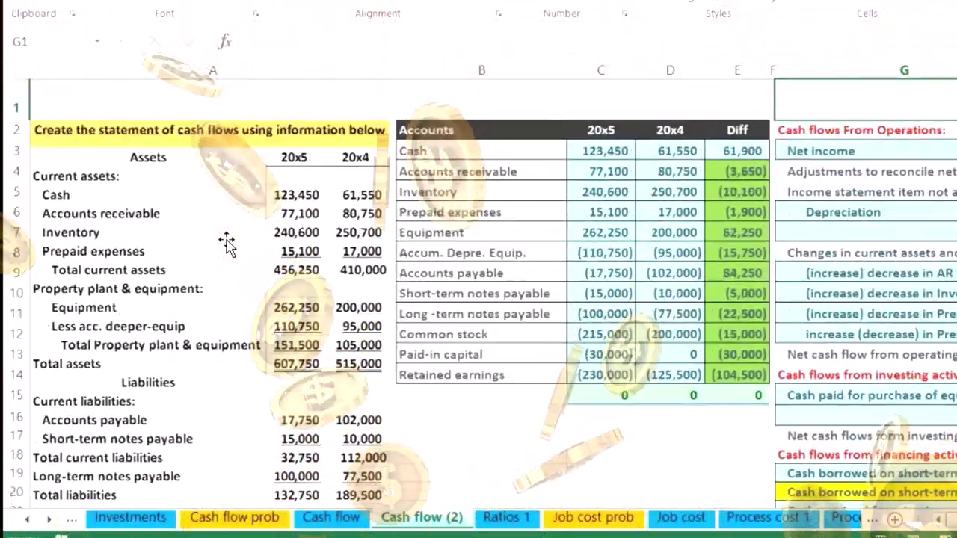
{"action": "key", "text": "Right"}
{"action": "key", "text": "Right"}
{"action": "key", "text": "Right"}
{"action": "key", "text": "Right"}
{"action": "key", "text": "Right"}
{"action": "key", "text": "Right"}
{"action": "key", "text": "Right"}
{"action": "key", "text": "Right"}
{"action": "key", "text": "Right"}
{"action": "key", "text": "Right"}
{"action": "key", "text": "Right"}
{"action": "key", "text": "Right"}
{"action": "key", "text": "Right"}
{"action": "key", "text": "Right"}
{"action": "key", "text": "Down"}
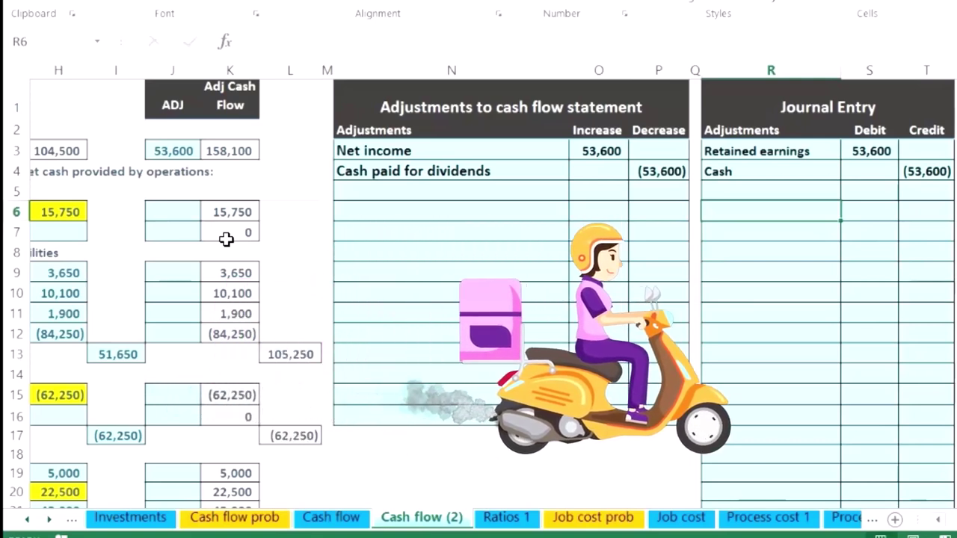
{"action": "type", "text": "Cash"}
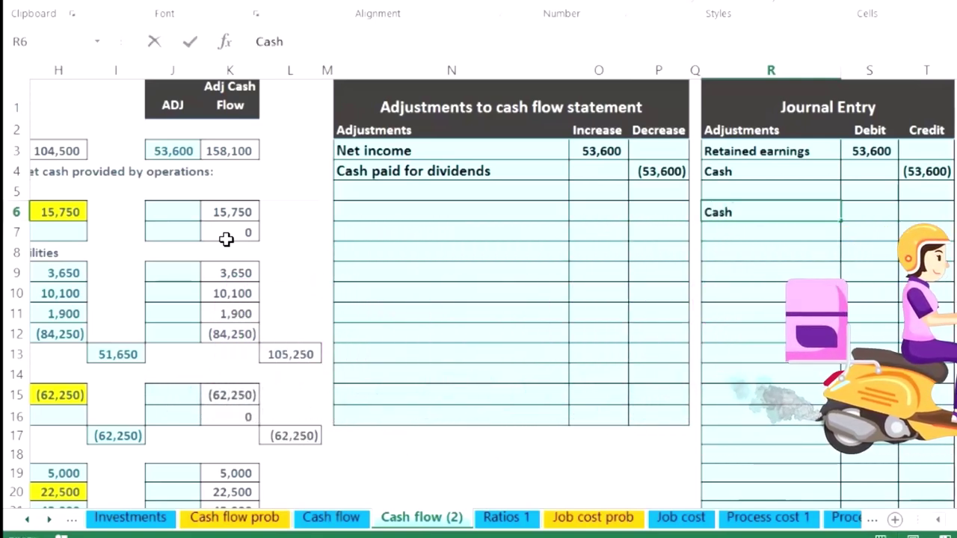
{"action": "key", "text": "Tab"}
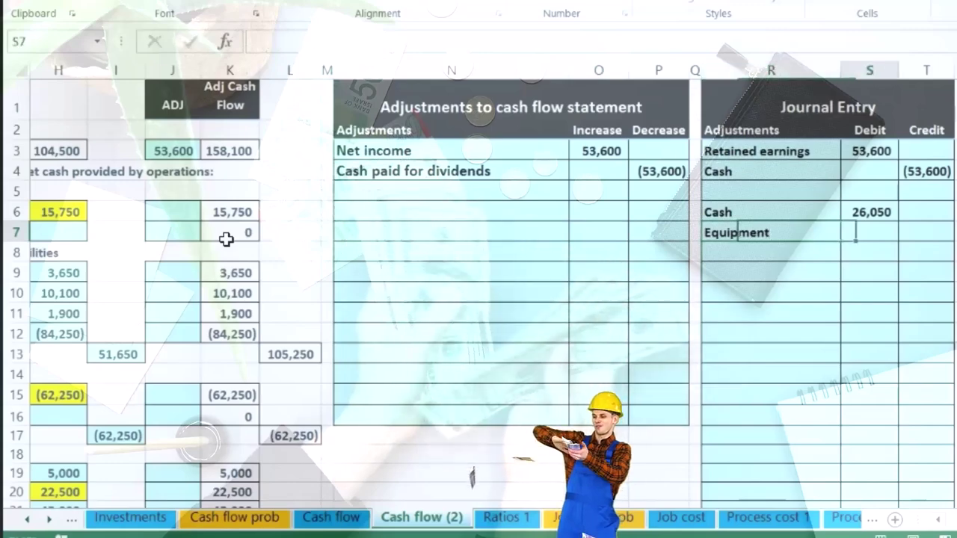
Step: Record the credit to Equipment as -51,000 in row 7 of the journal entry
{"action": "type", "text": "-"}
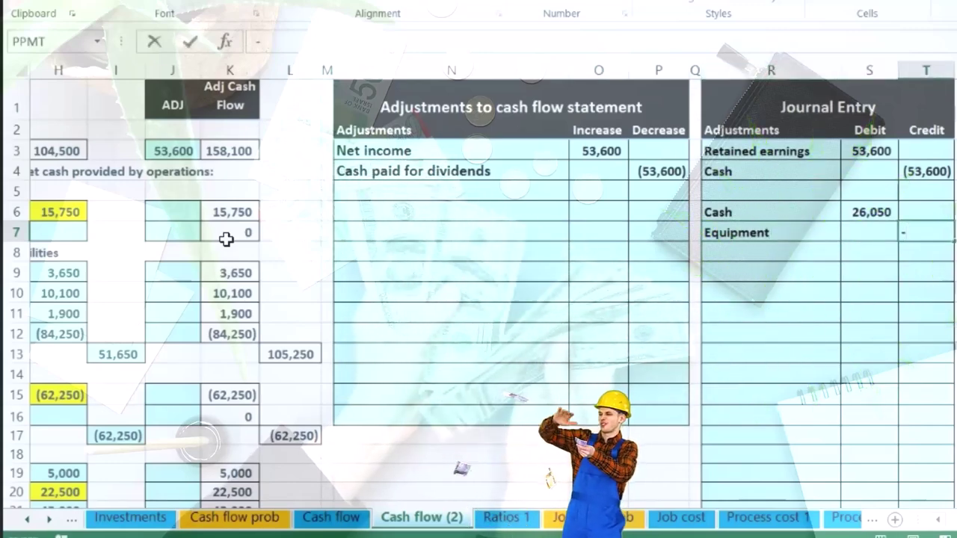
{"action": "type", "text": "51000"}
{"action": "key", "text": "Return"}
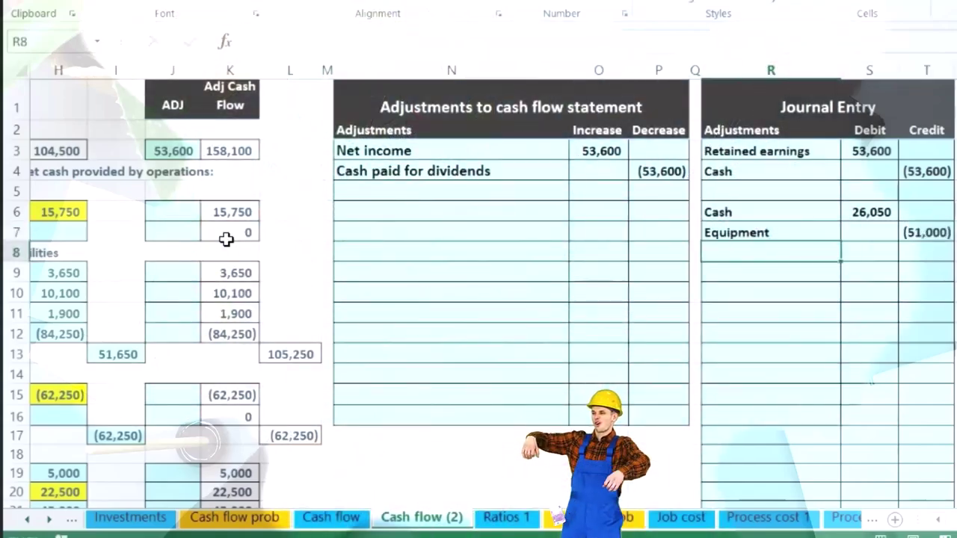